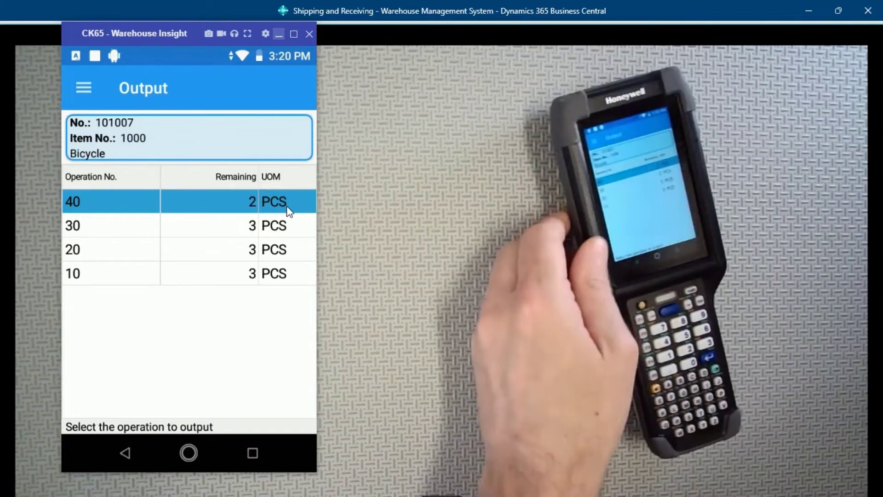
Minimize the CK65 device window and open the Warehouse Insight device setup list of Applications
click(279, 34)
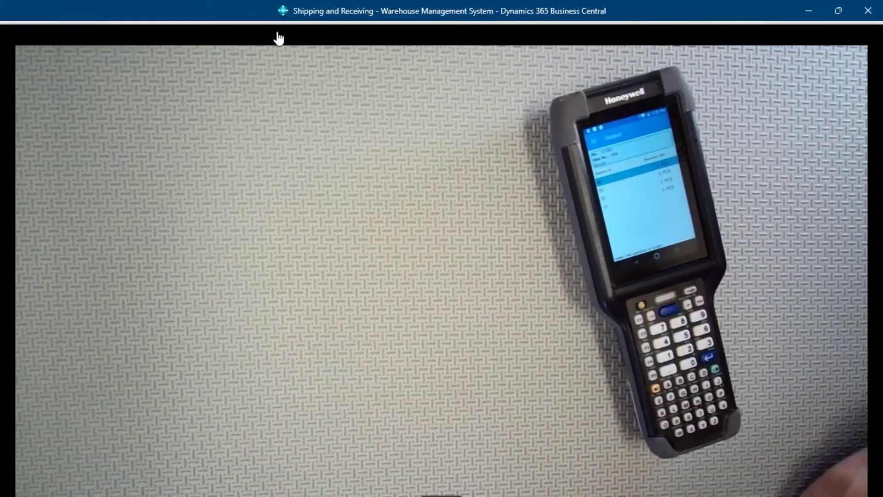
click(240, 16)
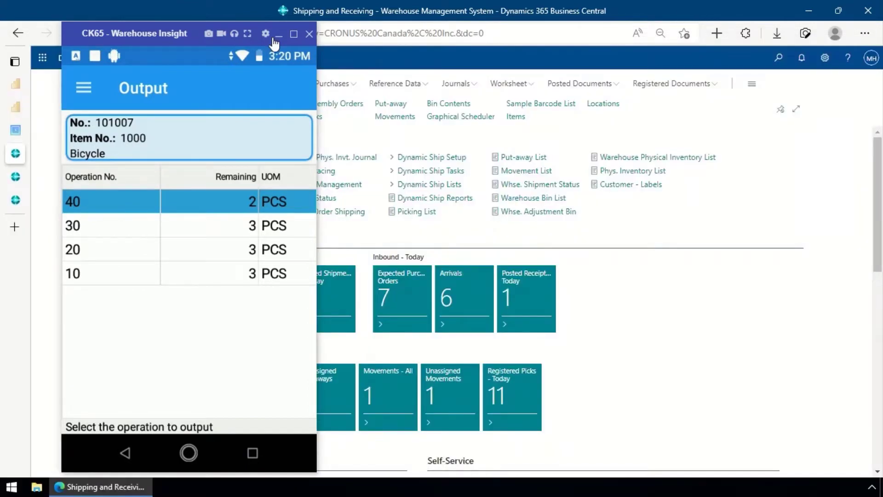
click(278, 37)
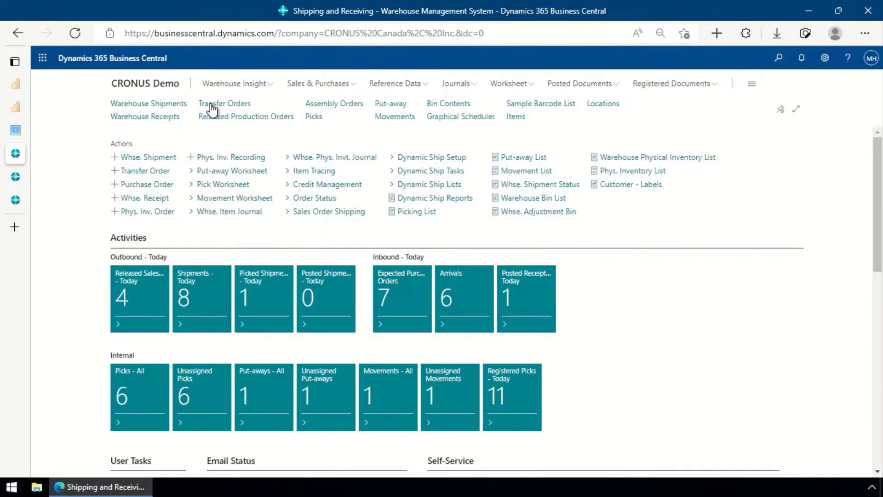
click(232, 86)
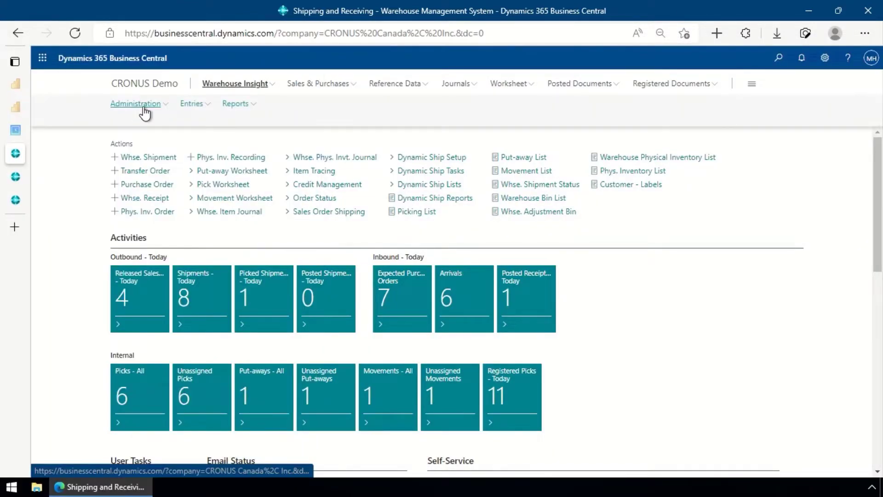
mouse_move(147, 137)
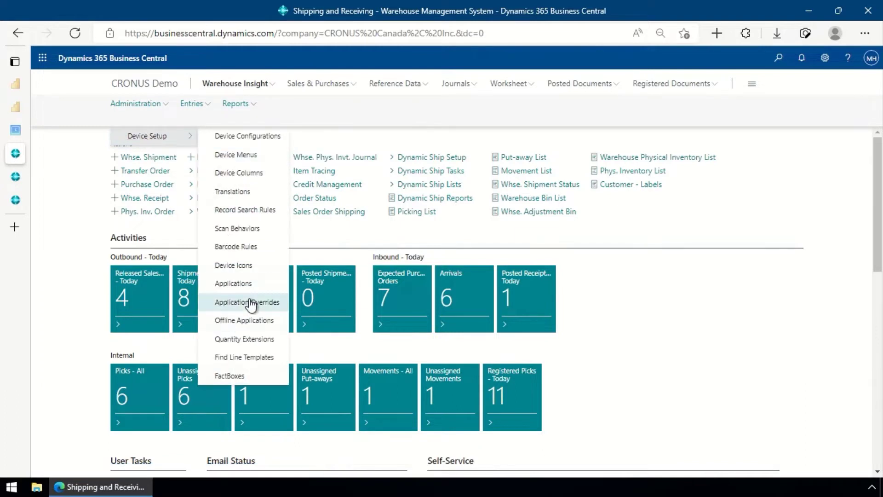
click(251, 284)
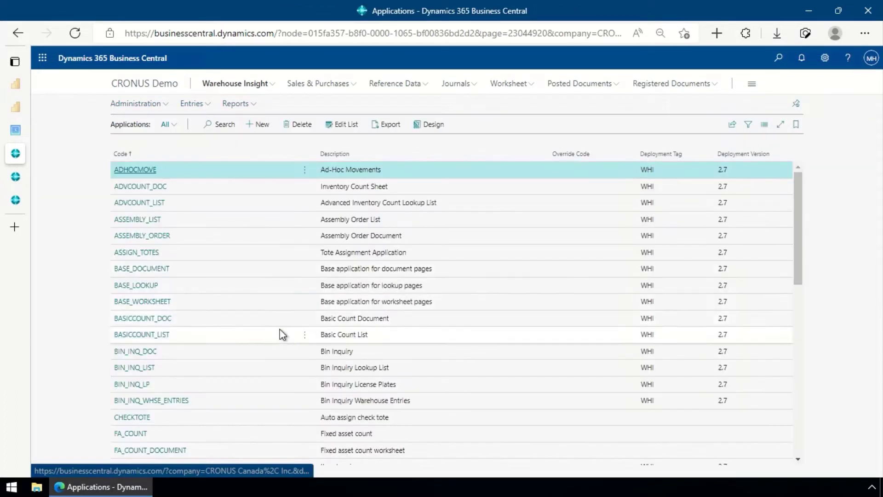
Find the PROD_OUTPUT_DOC application in the list and open it in the Application Designer
scroll(282, 334, down, 1)
scroll(282, 335, down, 5)
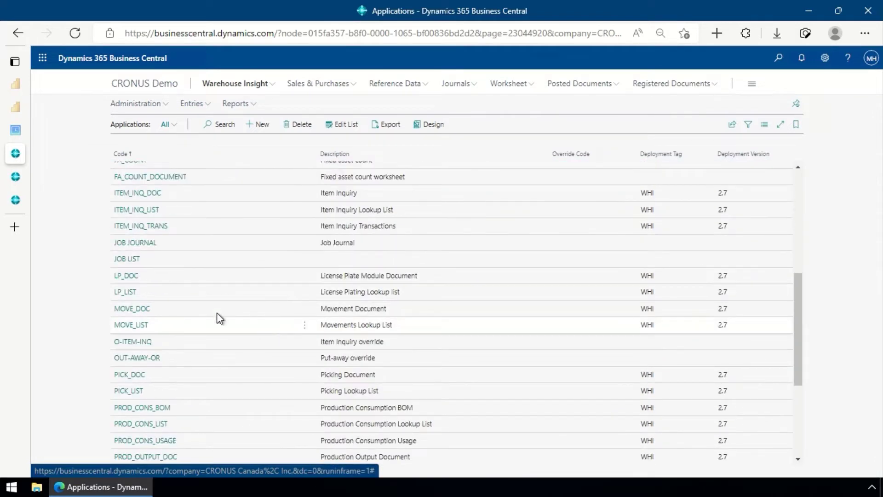
scroll(222, 386, down, 1)
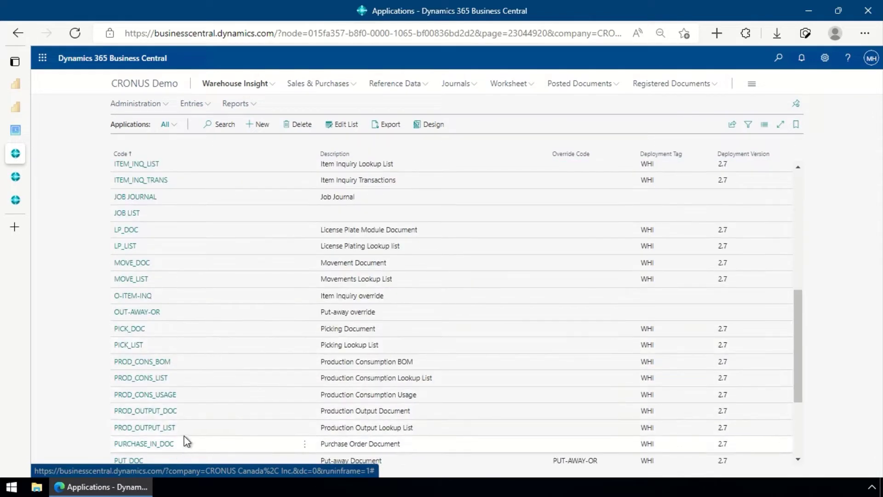
click(186, 413)
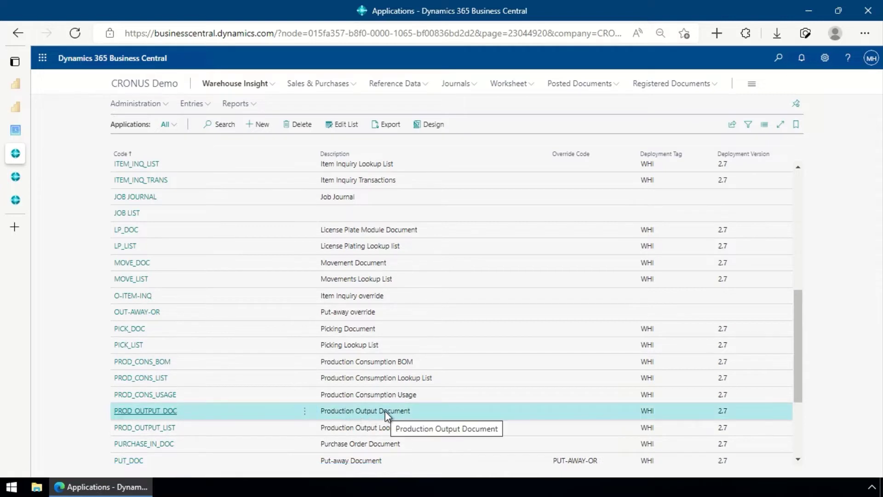
click(433, 128)
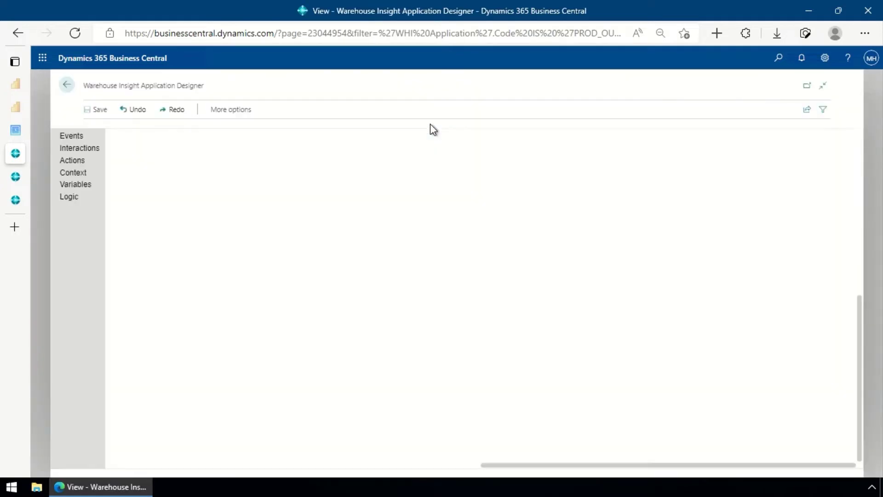
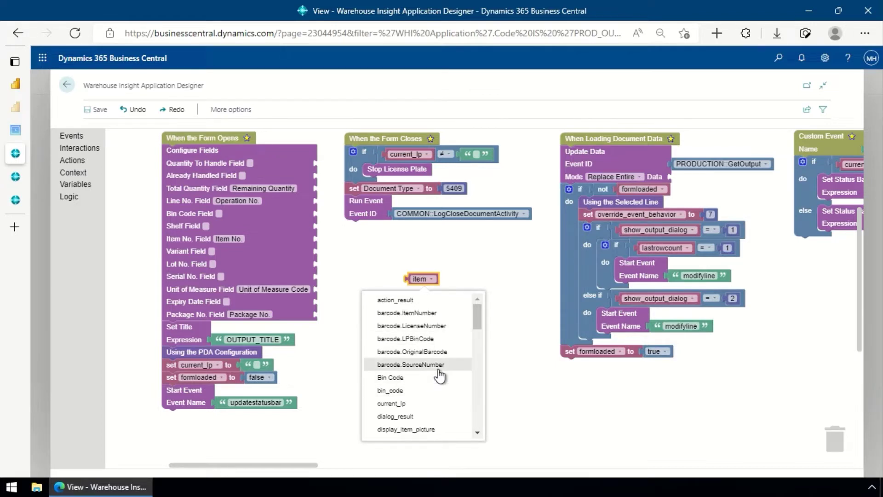
Look through the available variables, switch the loose item variable block to doc_num, and leave the designer
drag(476, 322, 478, 335)
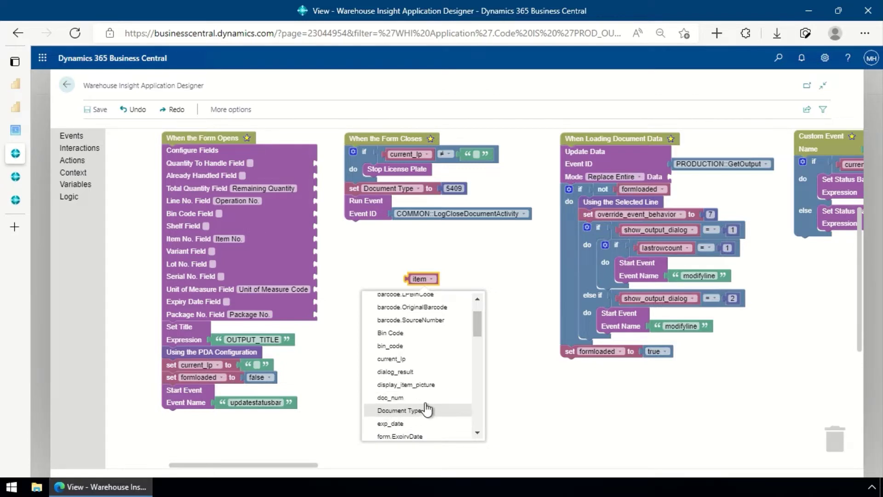
scroll(428, 409, down, 3)
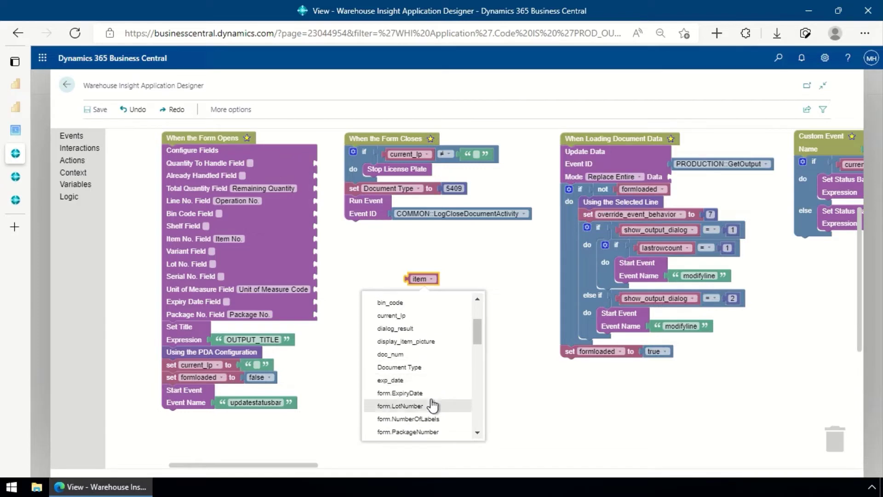
scroll(433, 405, down, 3)
scroll(441, 396, down, 1)
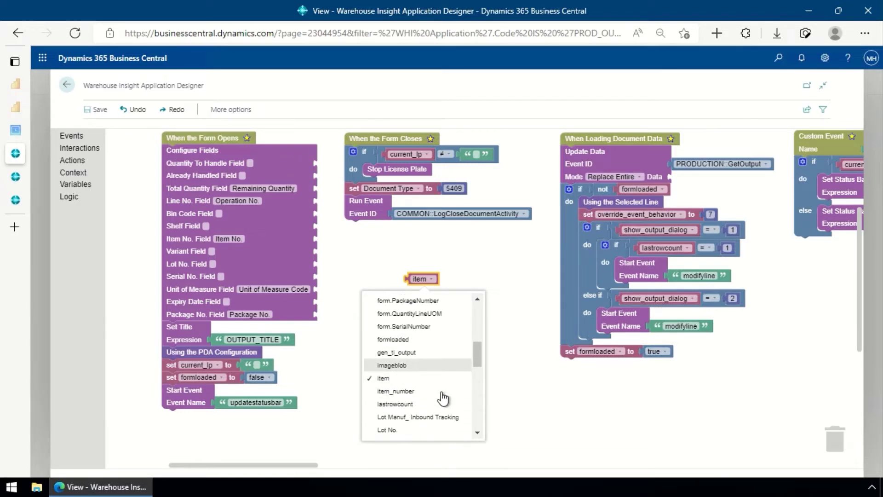
scroll(443, 398, down, 2)
scroll(443, 398, down, 2)
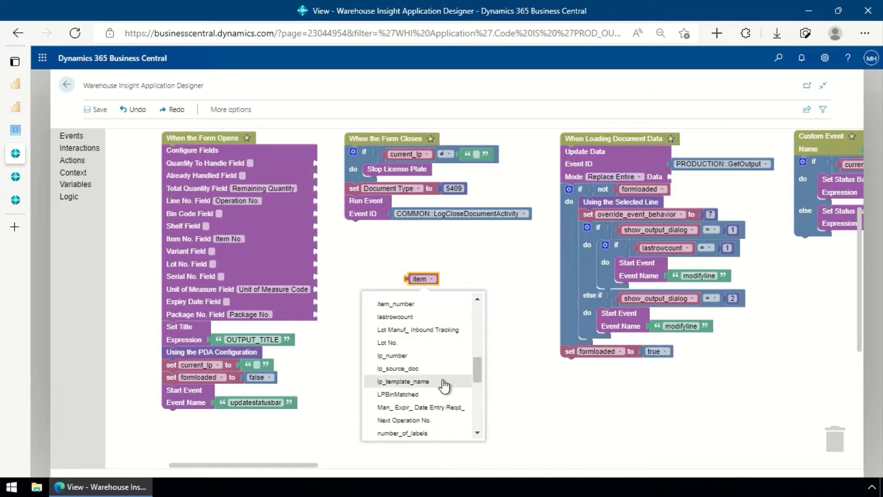
scroll(444, 387, up, 3)
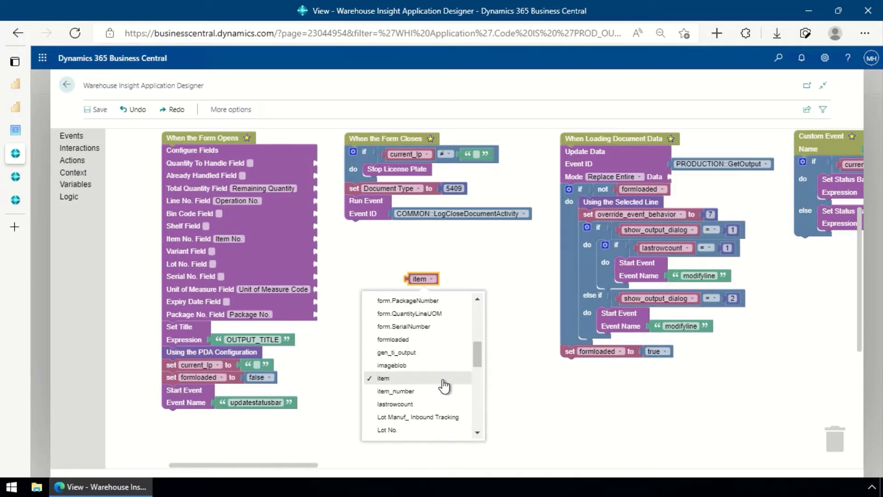
scroll(444, 387, up, 3)
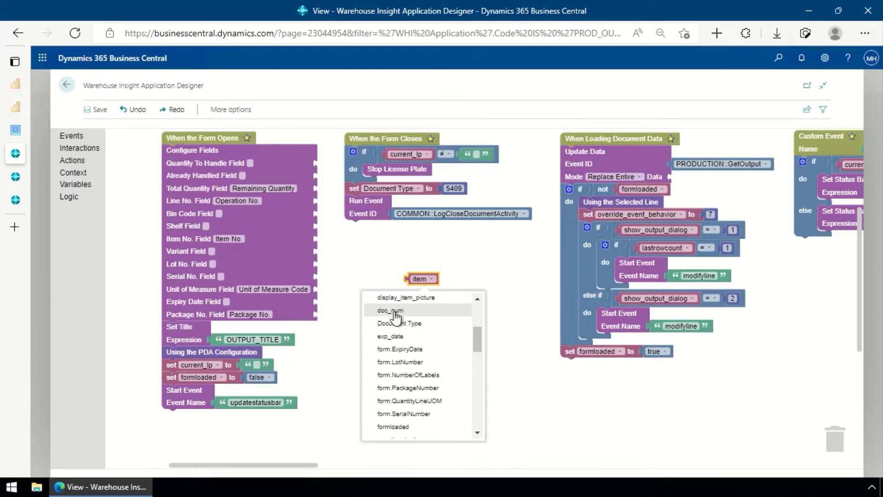
click(403, 317)
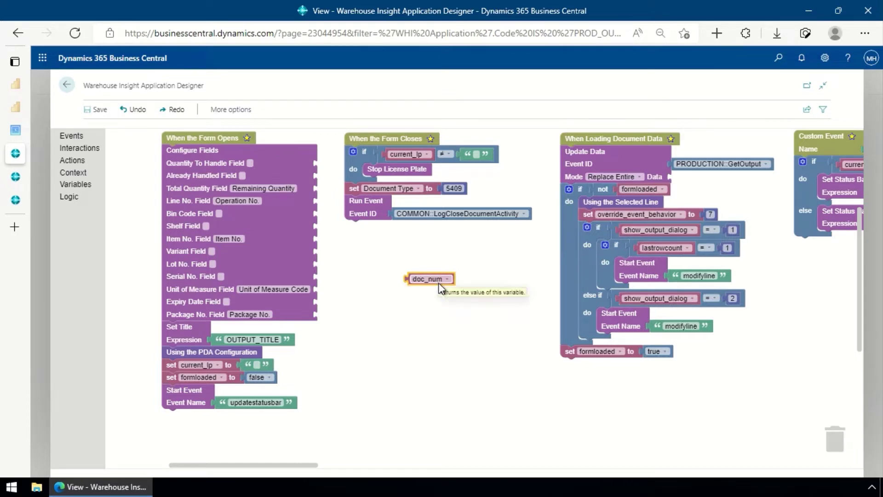
click(66, 85)
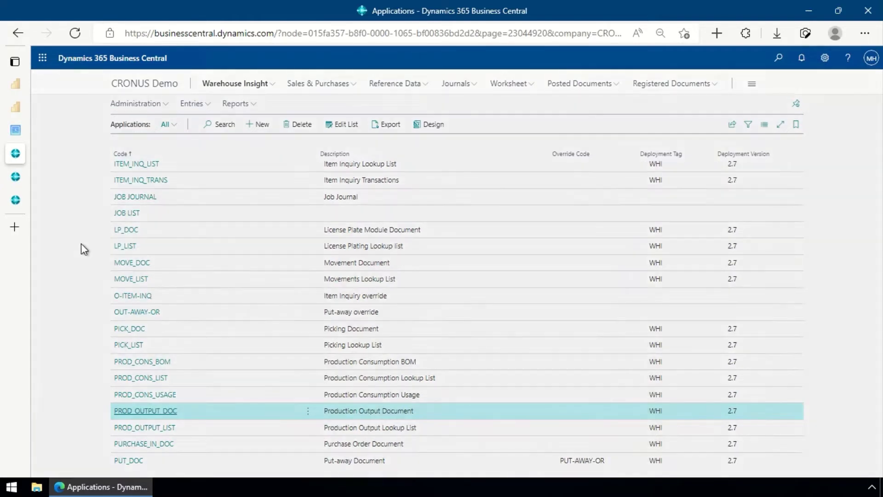
Search for "app wizard", start the Warehouse Insight Create Base Application Wizard, and choose Worksheet as the application type
key(alt+q)
text(app)
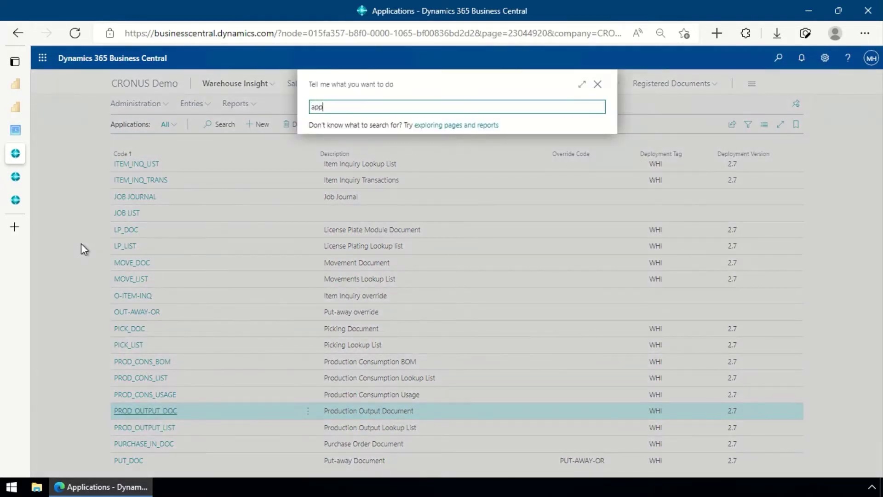
text( wizard)
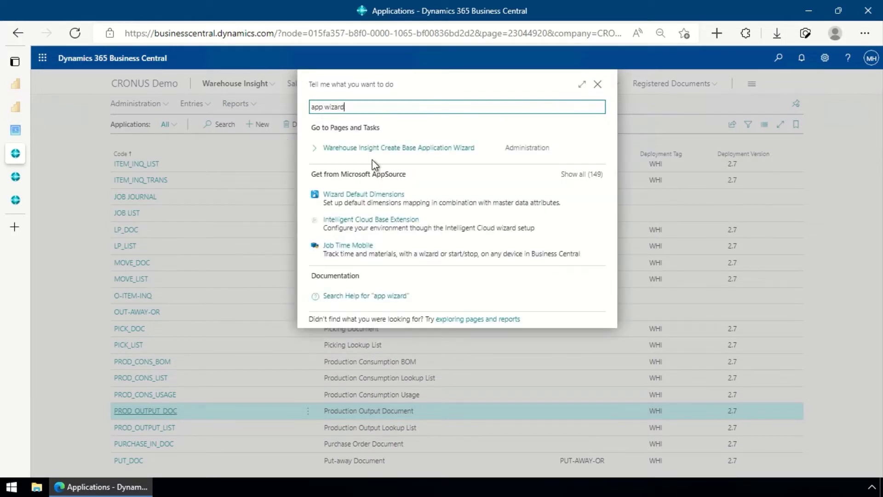
click(420, 150)
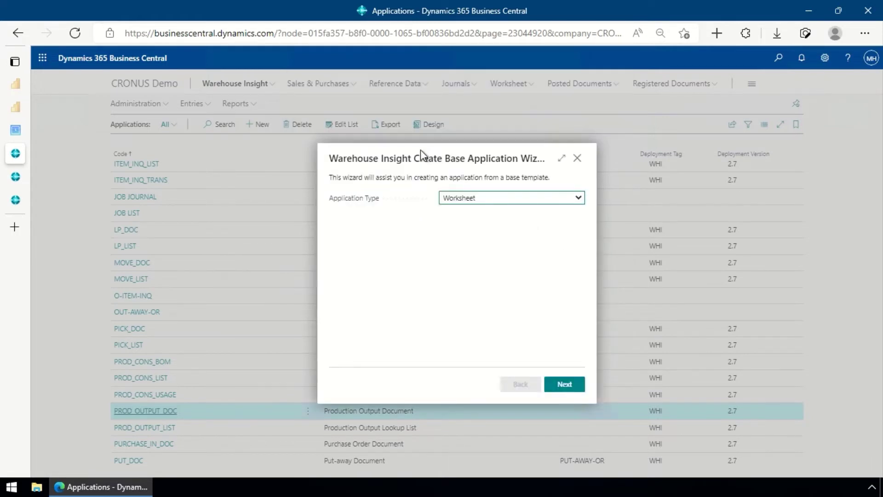
click(453, 198)
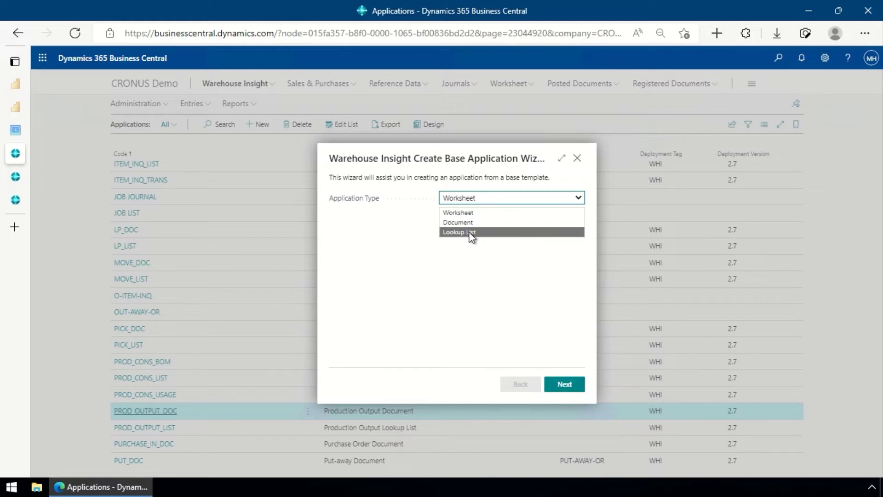
click(479, 213)
click(567, 387)
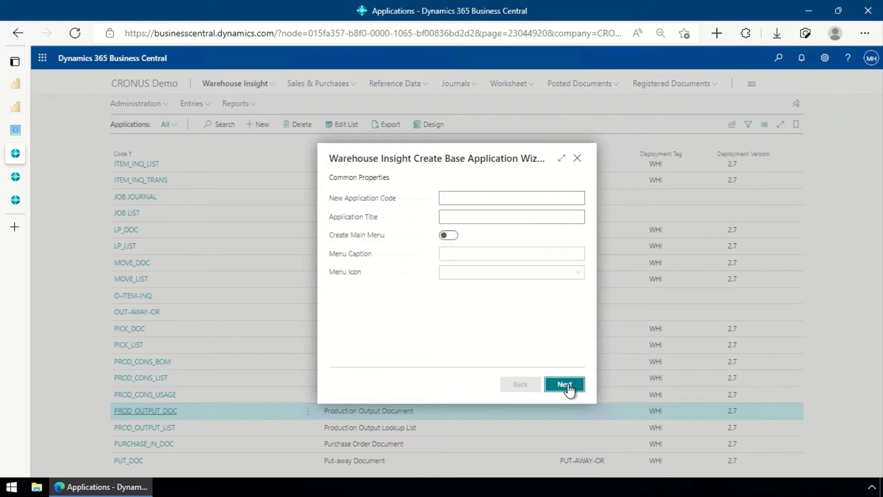
Set the new application code to CAPACITY_LEDGER and the title to "Capcity Ledger Entries", and proceed to the worksheet options
click(470, 199)
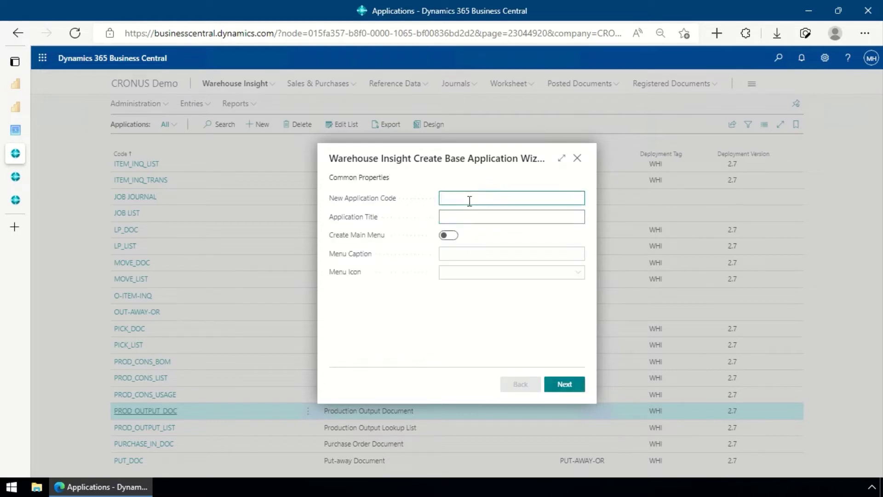
text(capacity_ledgeredger)
click(576, 218)
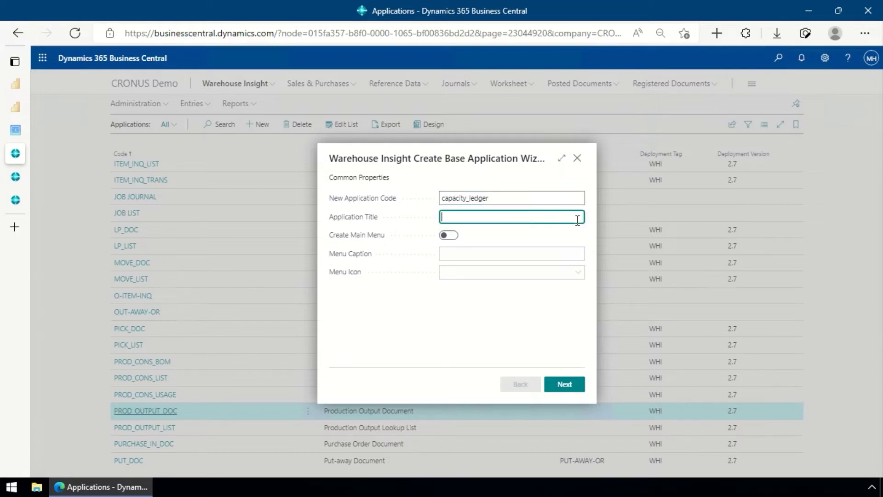
text(Capc)
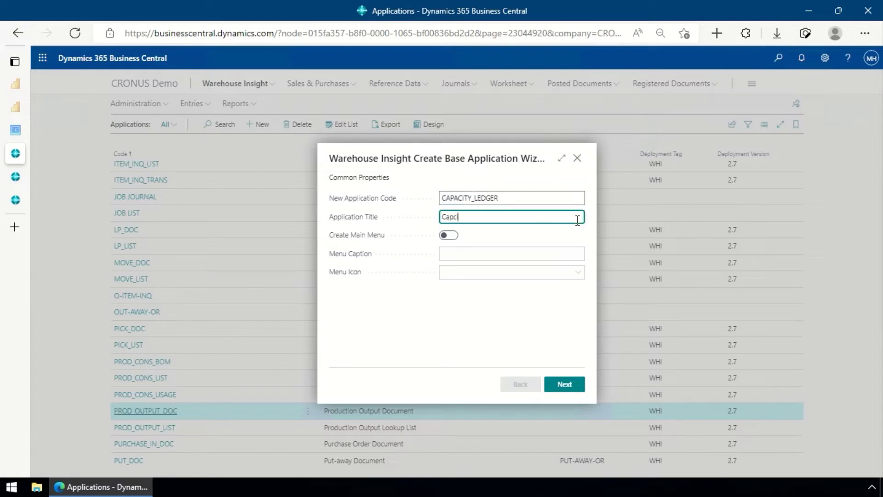
text(ity Ledger Entries)
click(563, 384)
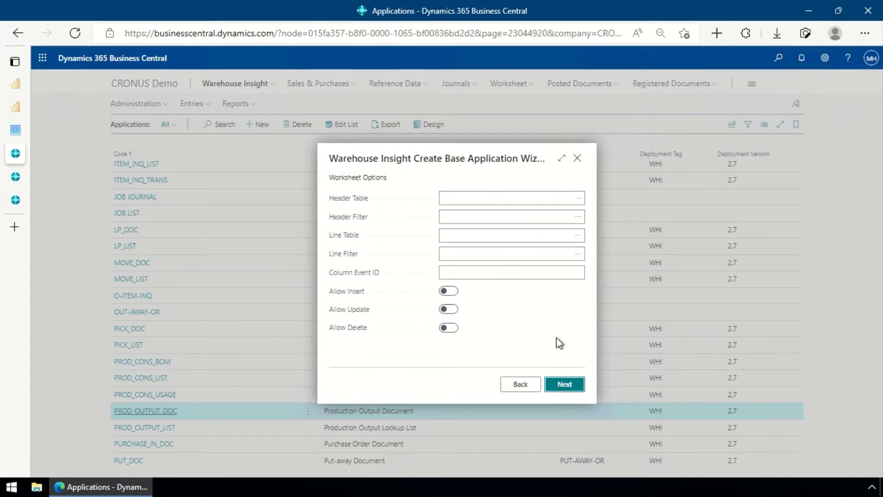
Set the worksheet's header table to Prod. Order Line, found by searching the table objects for "prod. or"
click(512, 195)
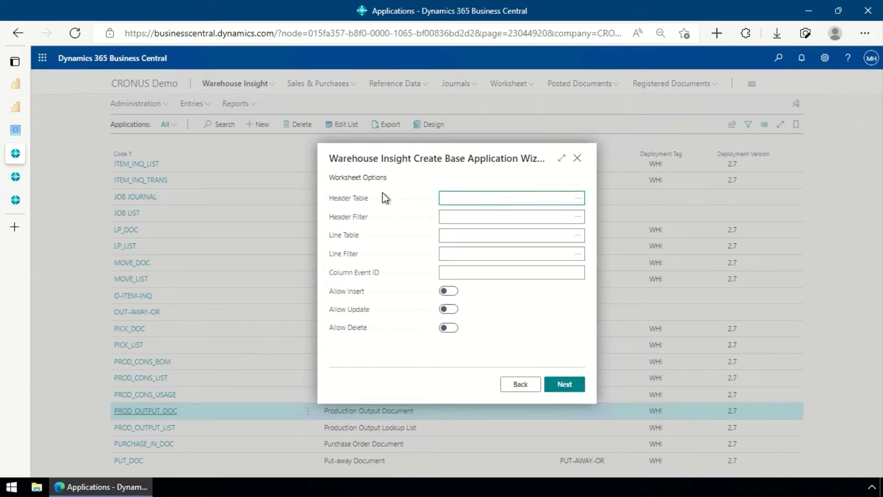
mouse_move(367, 209)
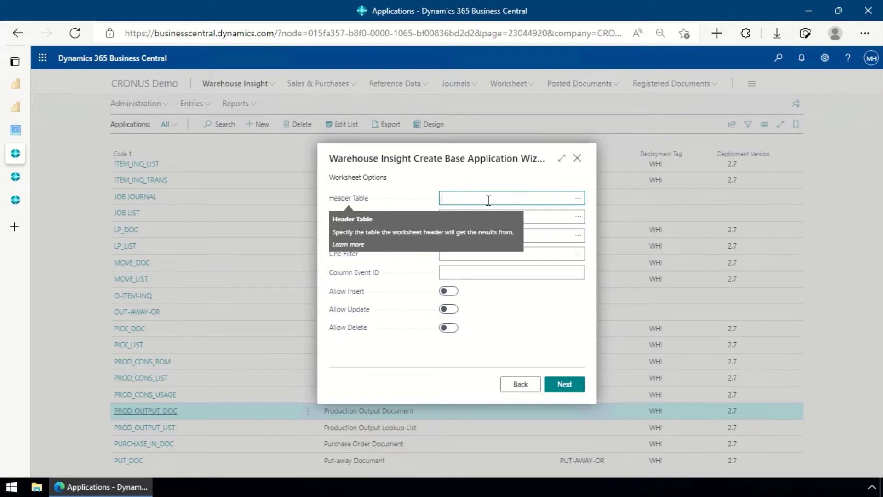
click(578, 198)
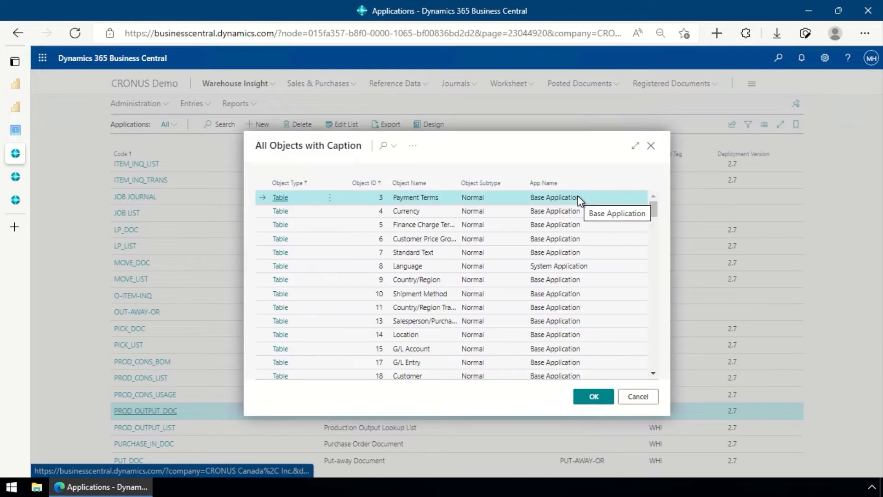
key(F3)
text(prod. or)
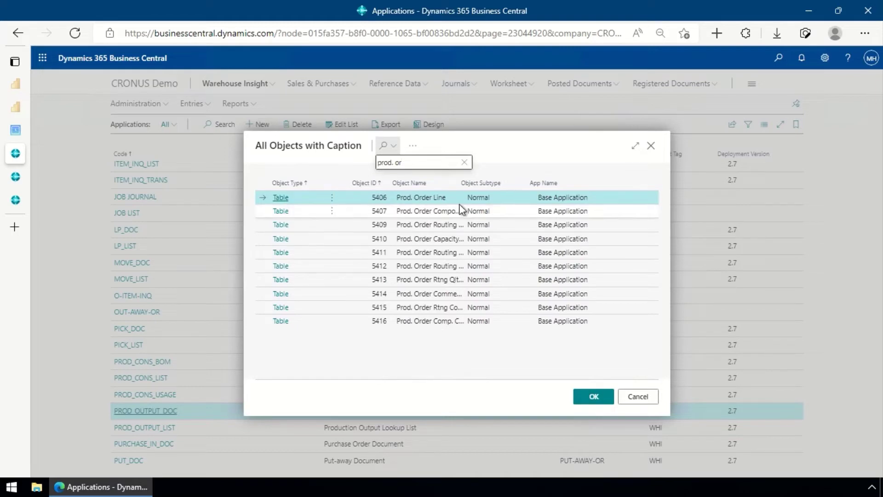
click(600, 393)
Set the worksheet's header filter so that Prod. Order No. equals [doc_num]
click(506, 217)
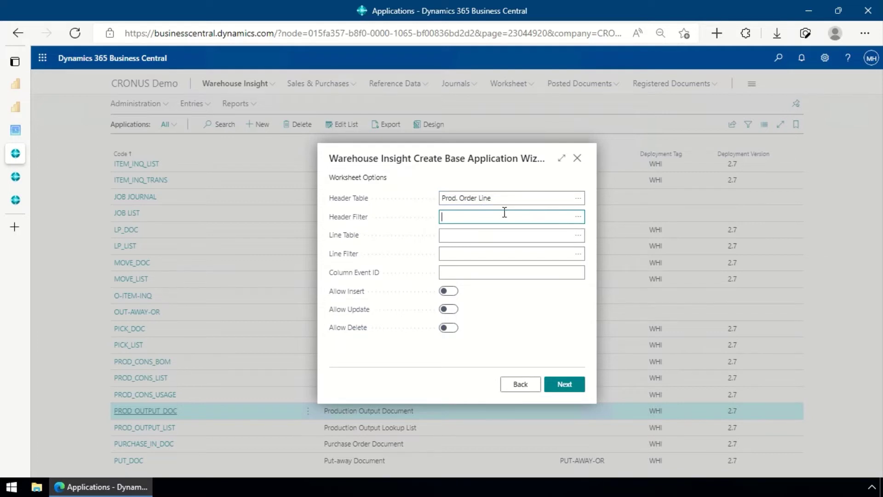
click(578, 216)
click(361, 252)
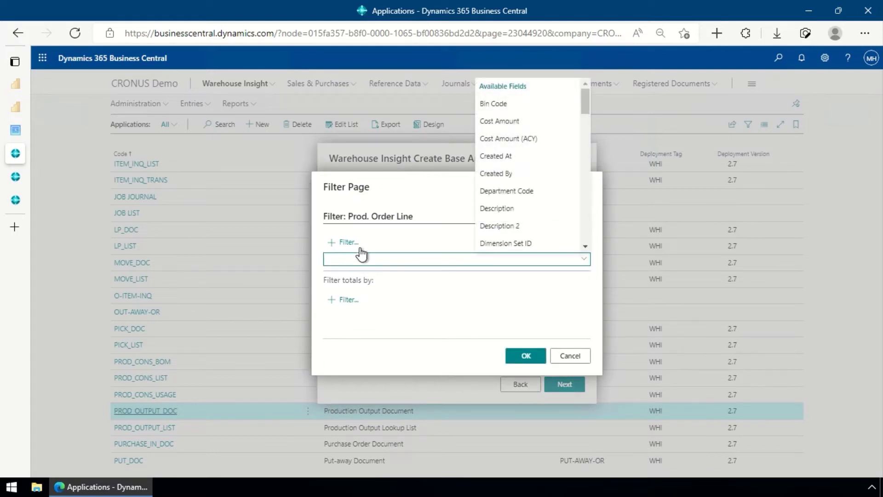
text(Prod. Order No.)
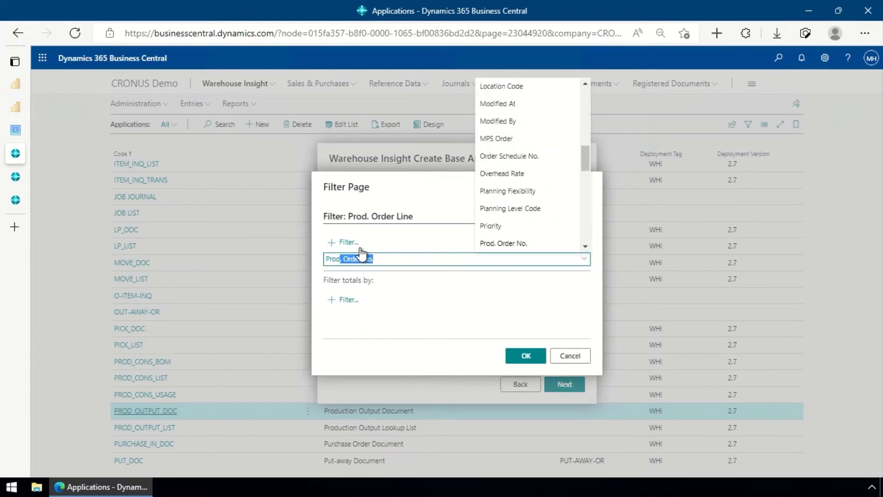
key(Return)
text([d)
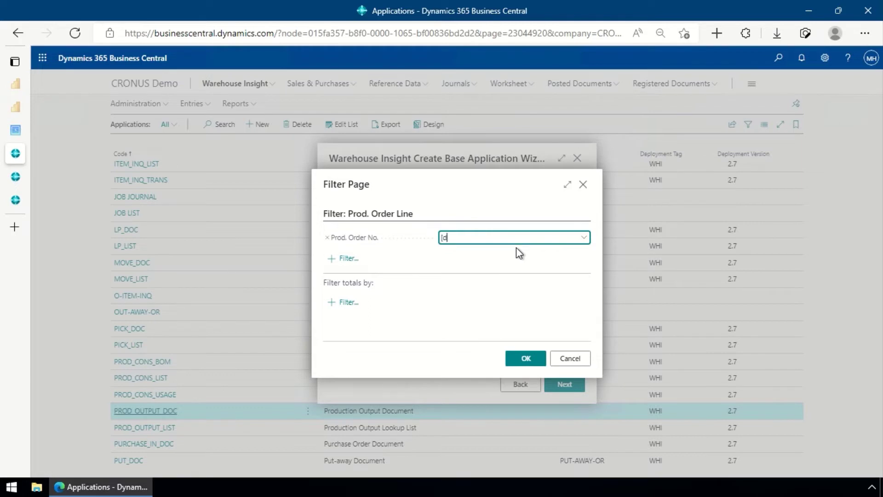
text(oc_num])
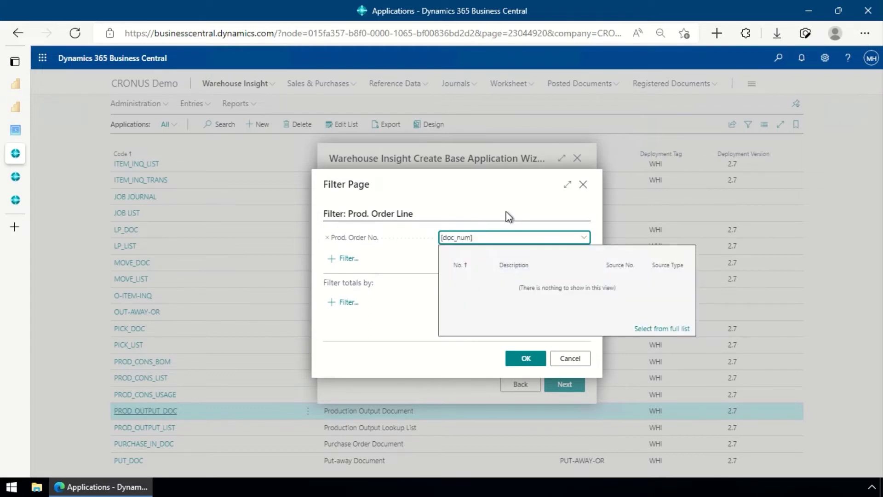
key(Escape)
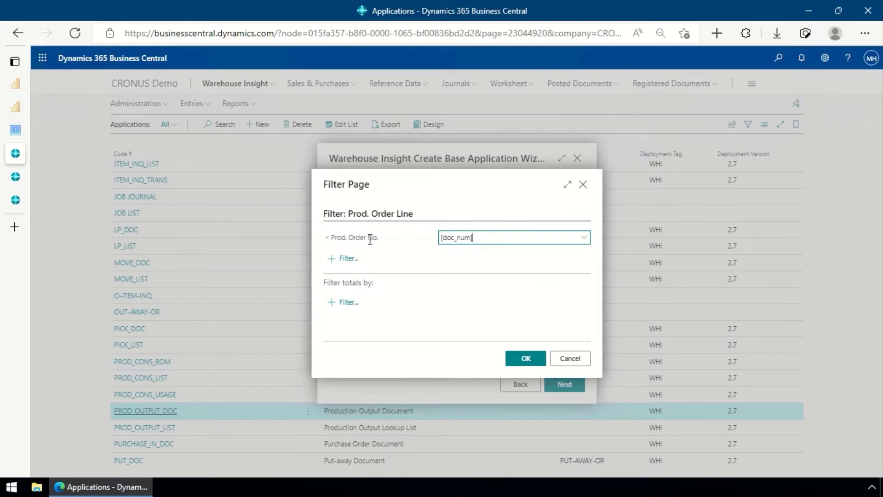
click(526, 358)
Set the worksheet's line table to Capacity Ledger Entry, found by searching the table objects for "capacity le"
click(491, 236)
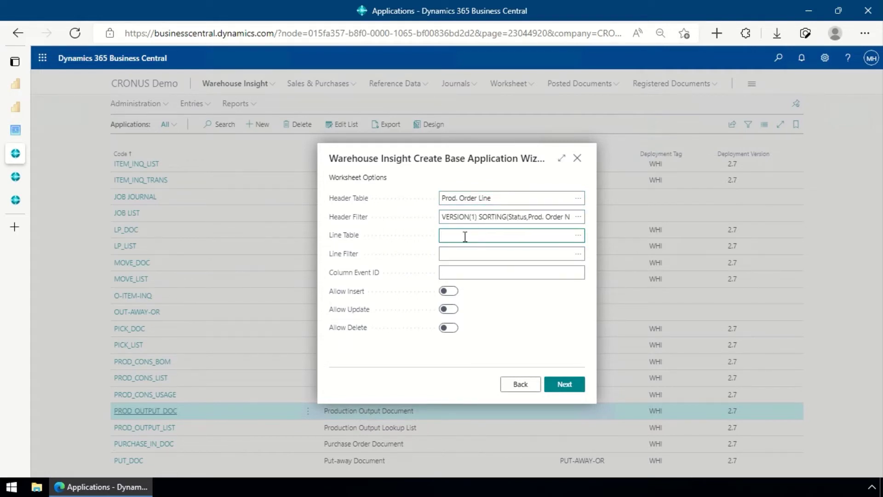
click(578, 235)
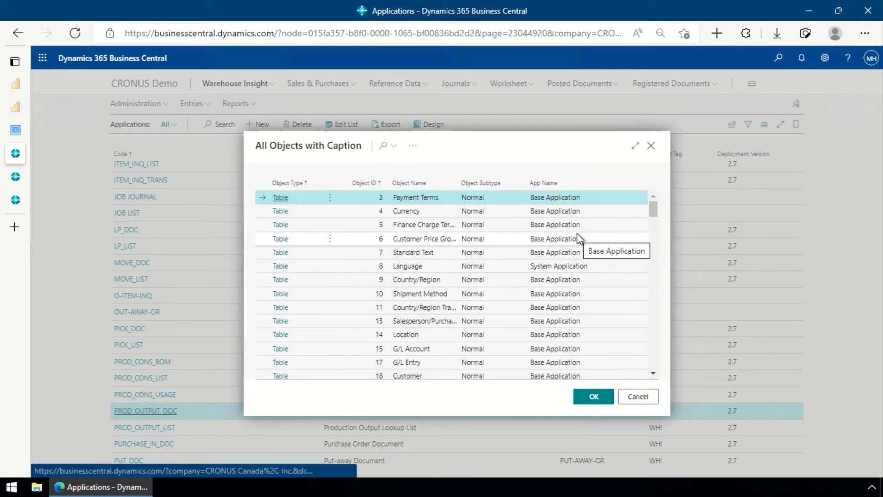
key(F3)
text(cap led)
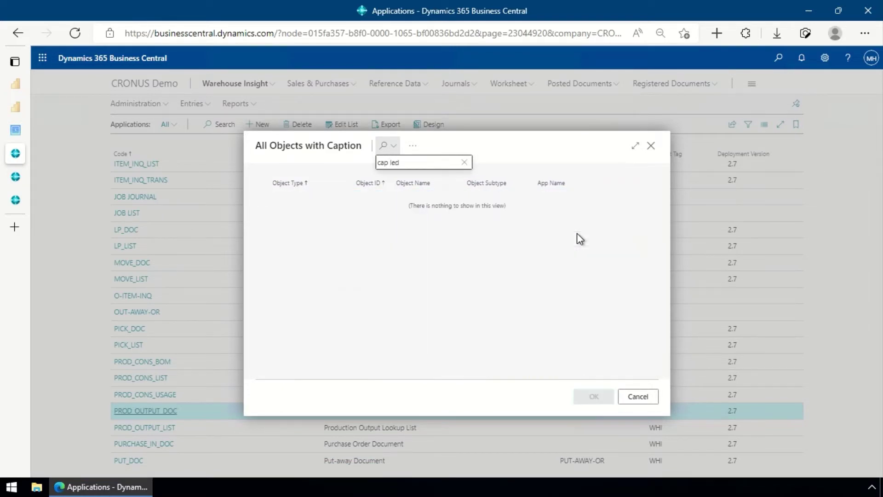
key(BackSpace)
key(BackSpace)
key(BackSpace)
key(BackSpace)
key(BackSpace)
text(acity le)
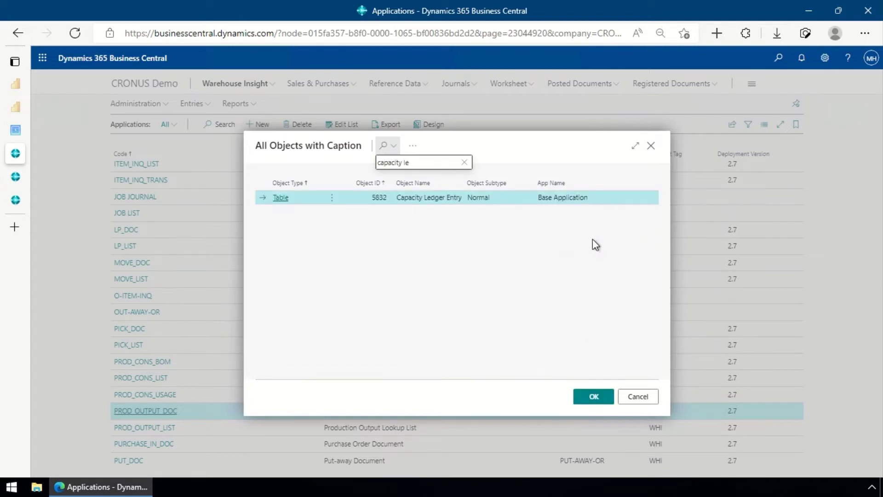
click(596, 394)
Set the worksheet's line filter so that Order No. equals [doc_num]
click(481, 248)
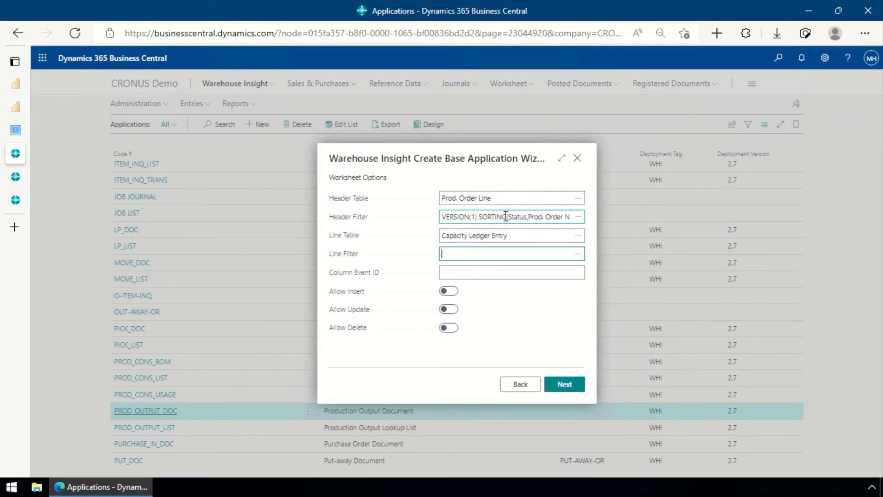
click(578, 257)
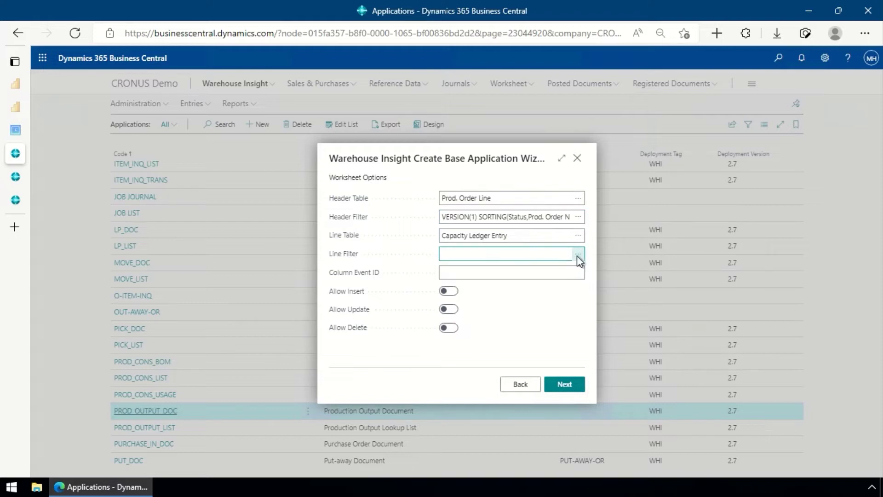
click(355, 251)
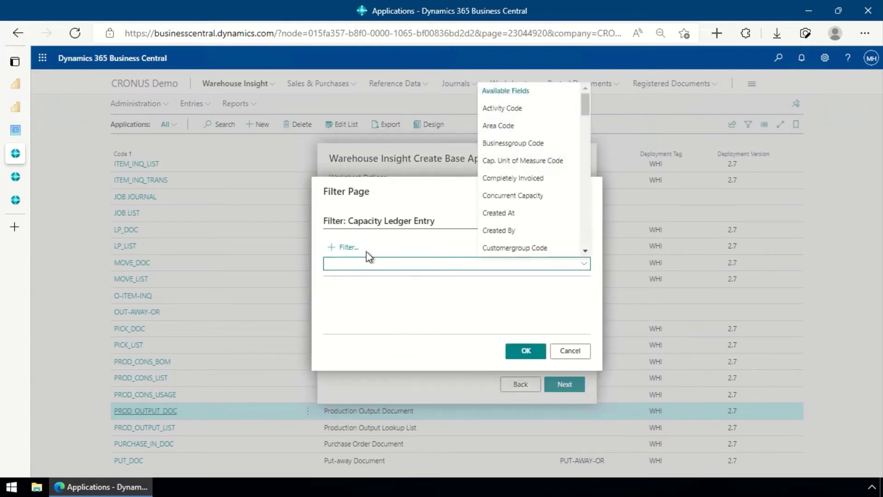
text(Orde)
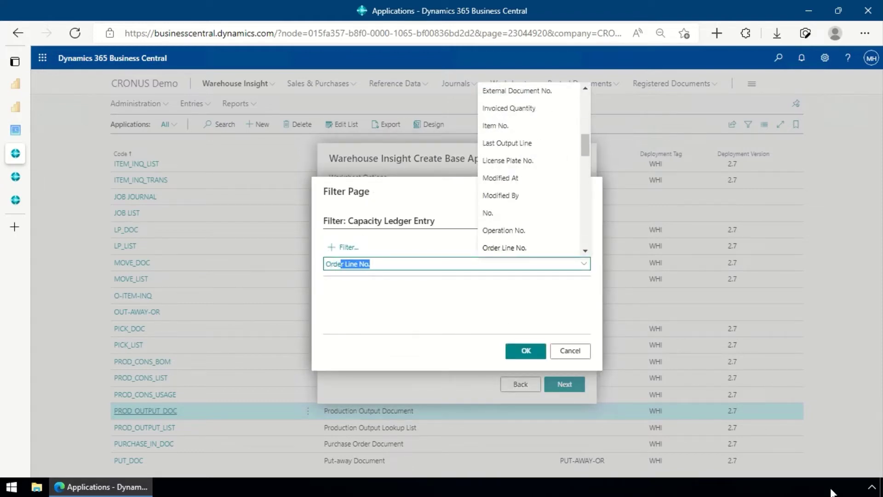
text(r)
text(No)
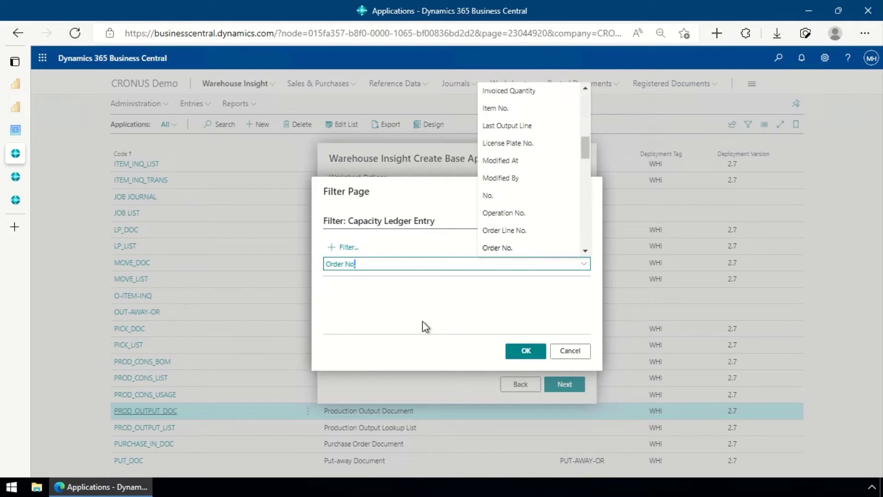
text(.)
key(Return)
text([)
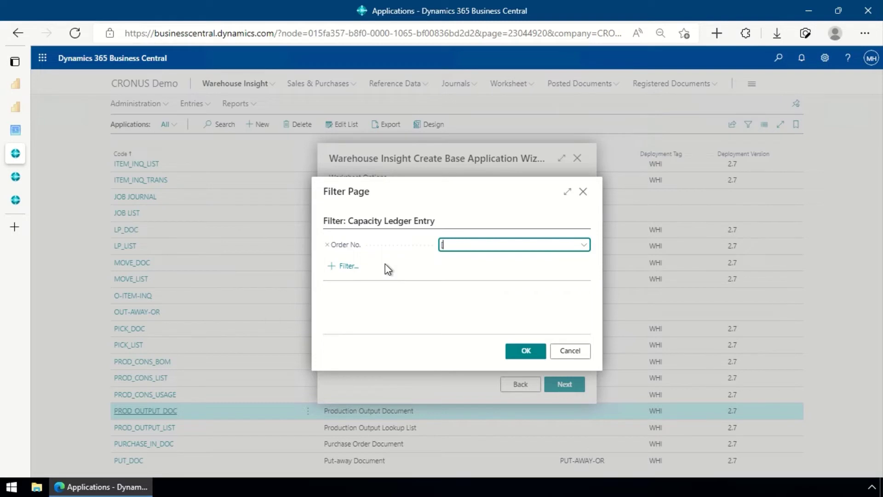
text(doc_num])
click(525, 355)
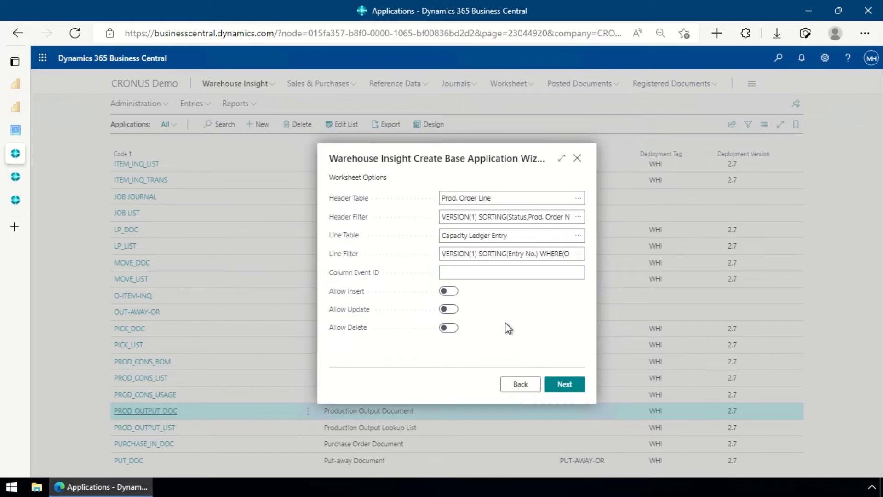
Set the Column Event ID to 3000100 and proceed to the header columns
click(527, 273)
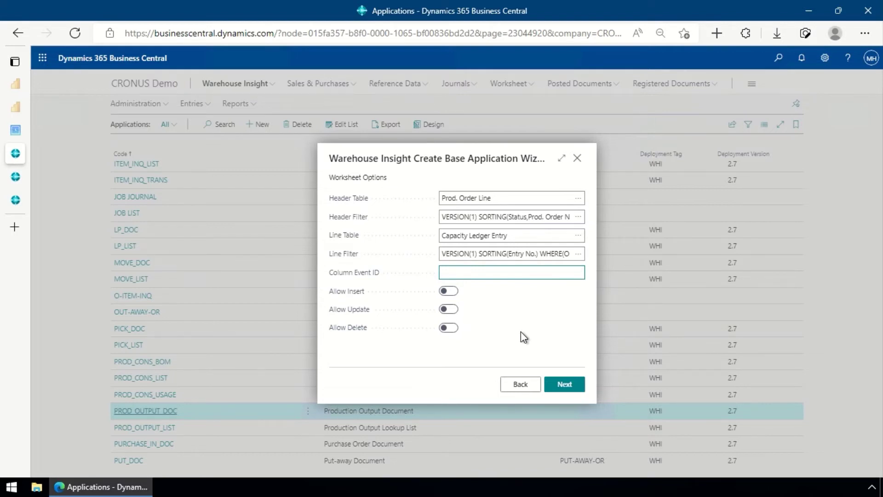
text(3000100)
key(BackSpace)
key(BackSpace)
key(BackSpace)
key(BackSpace)
text(01000)
key(BackSpace)
click(568, 386)
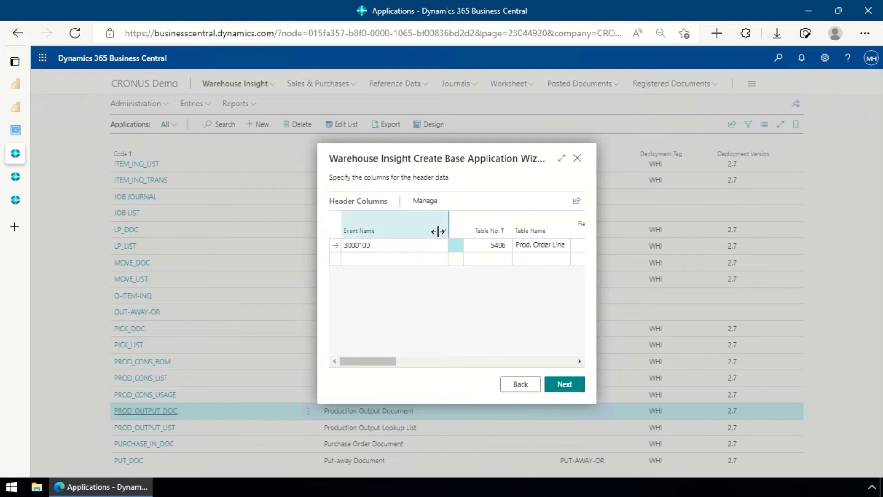
Assign field 2, Prod. Order No., to the first header column and proceed to the line columns
click(380, 250)
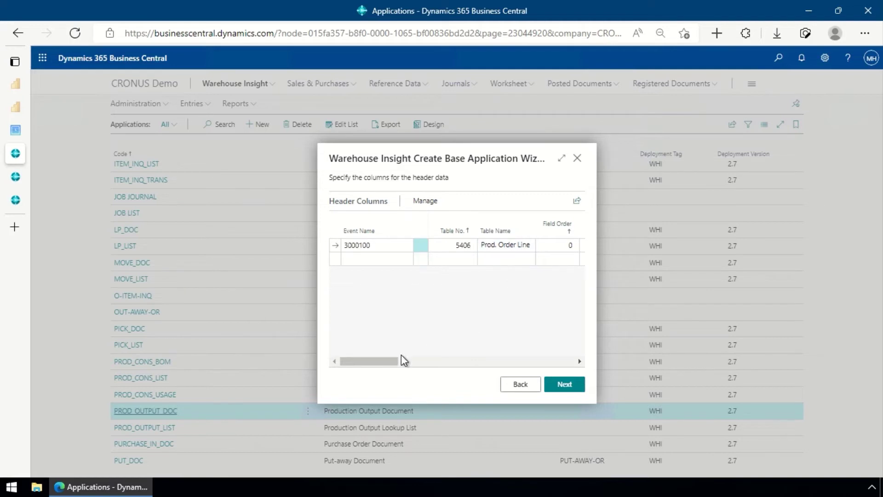
drag(394, 360, 421, 361)
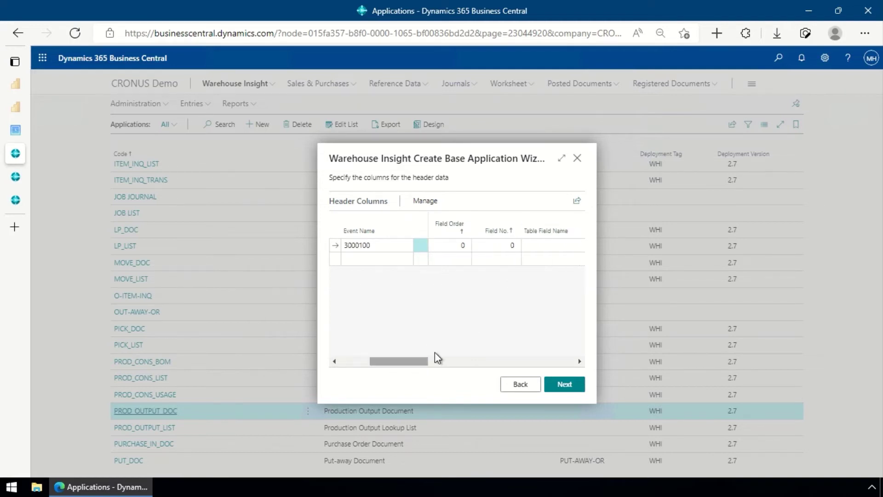
click(510, 246)
click(513, 249)
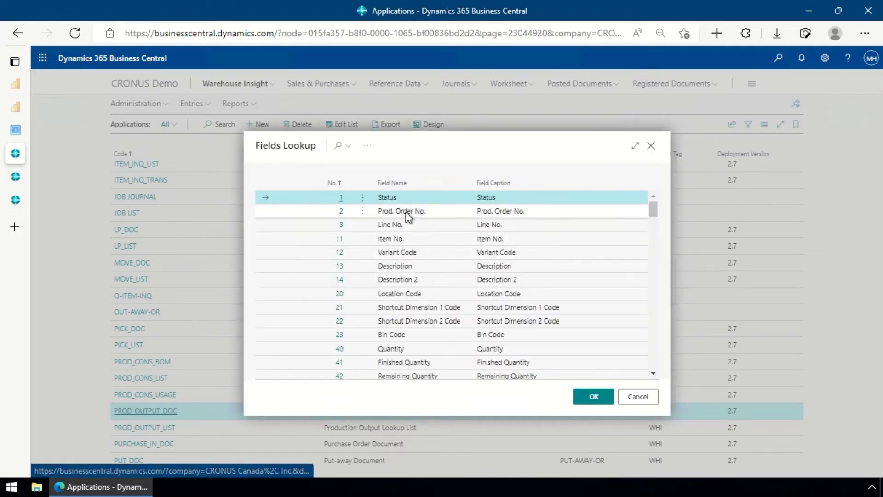
click(405, 211)
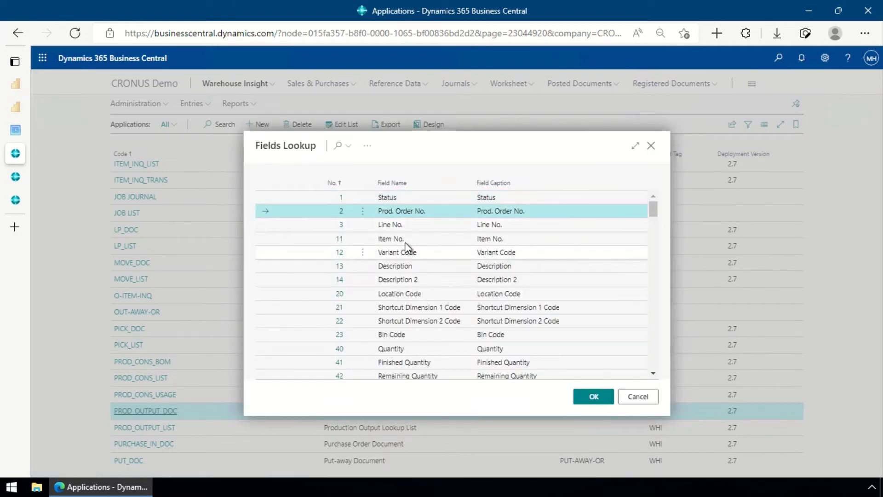
click(597, 396)
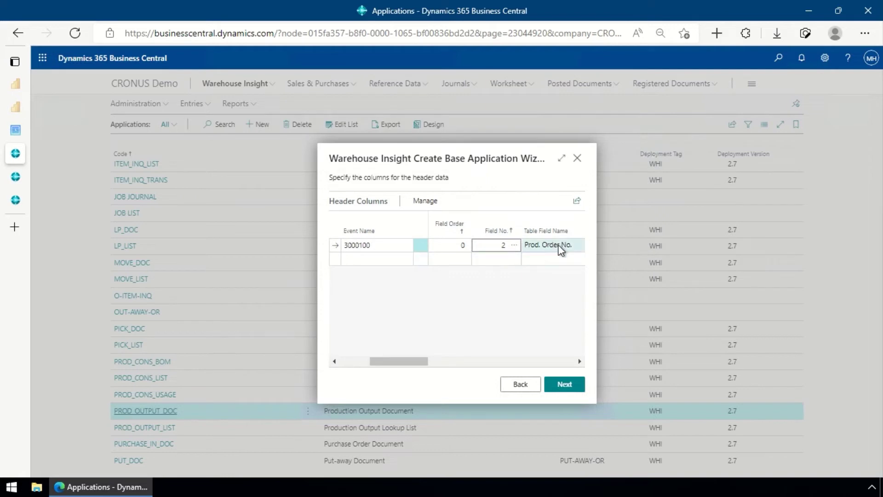
click(567, 389)
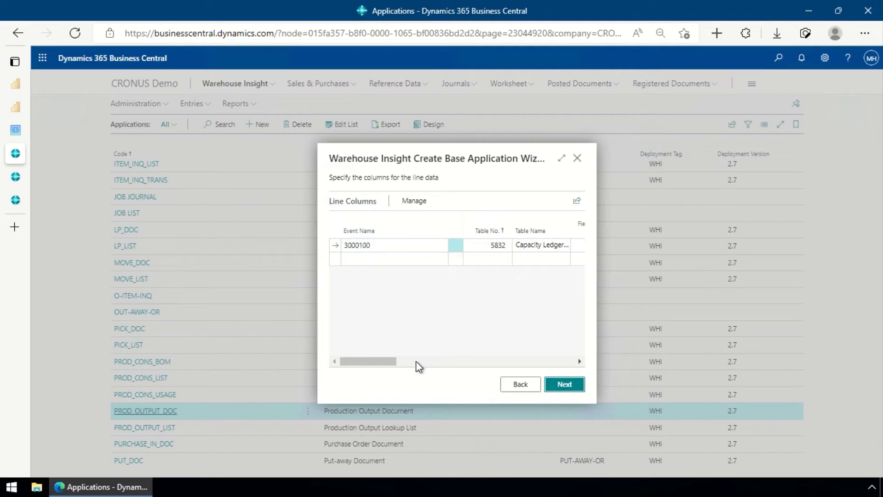
Enlarge the wizard and assign field 3, Posting Date, to the first line column
drag(368, 361, 400, 365)
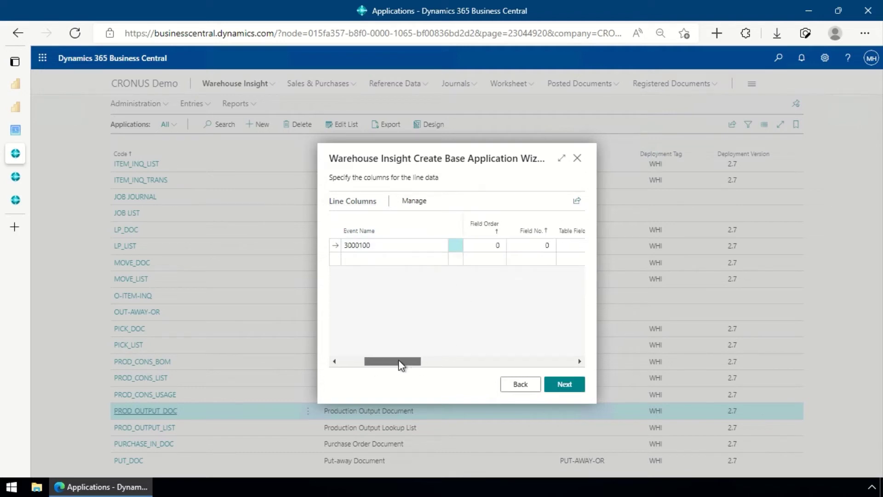
click(558, 160)
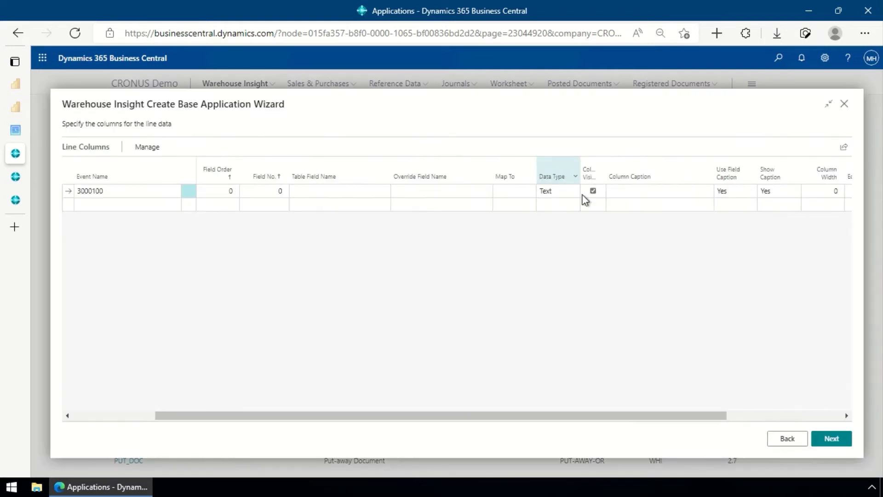
click(282, 191)
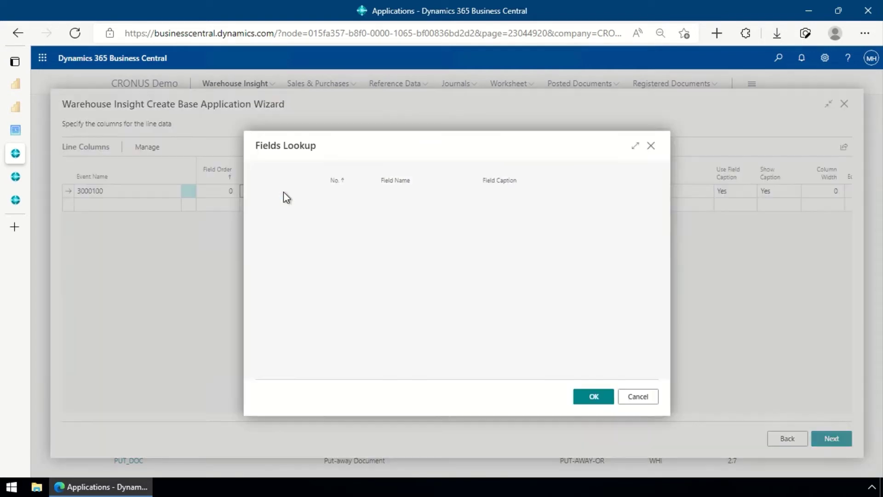
click(407, 226)
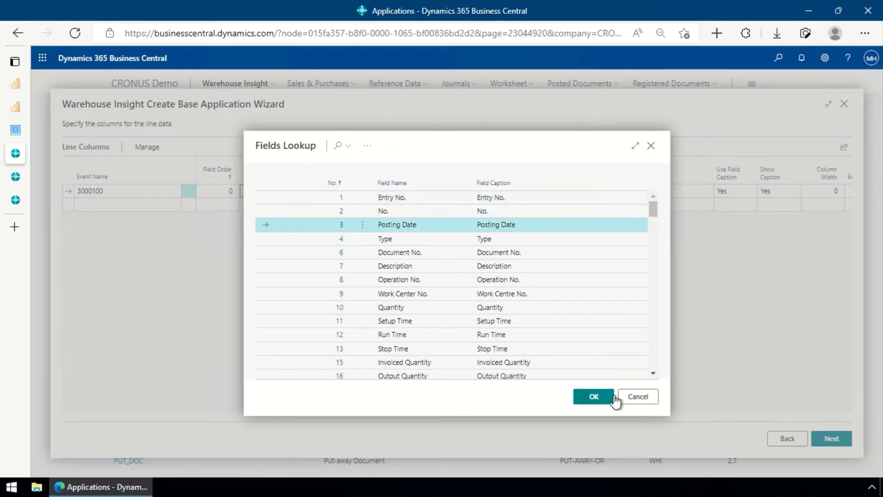
click(595, 397)
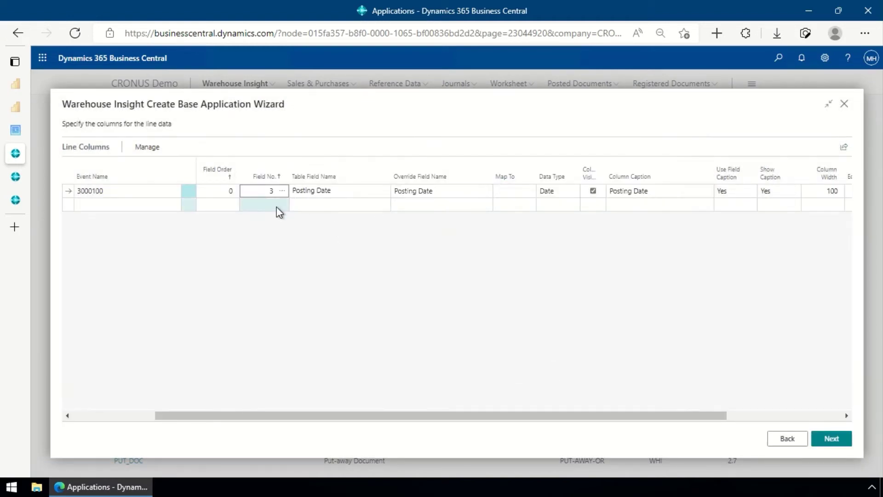
Add a second line column for field 8, Operation No
click(277, 207)
click(281, 205)
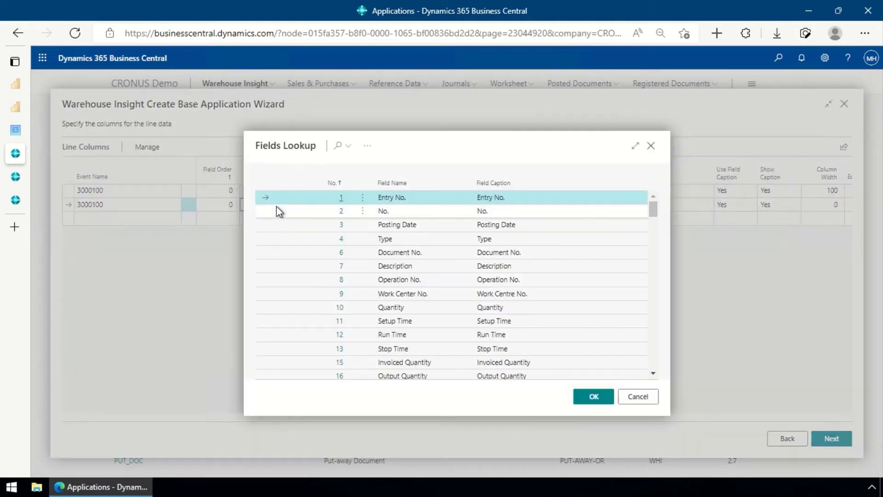
click(433, 279)
click(589, 399)
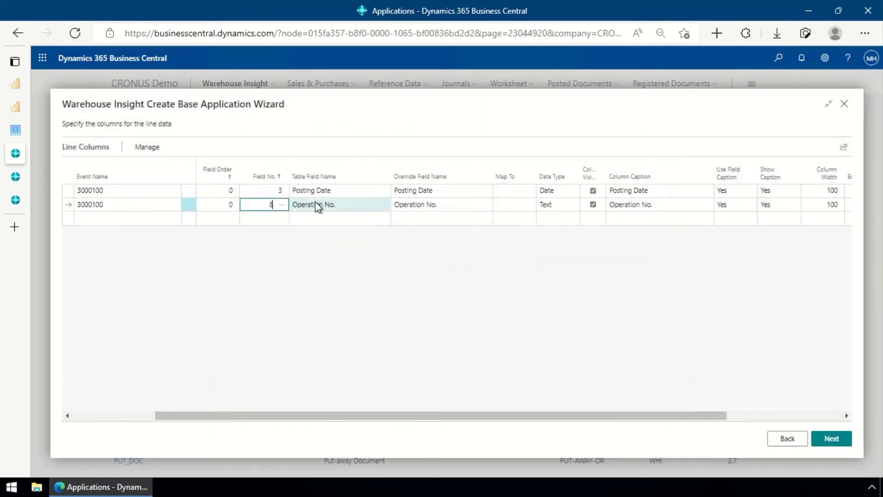
Add a third line column for field 10, Quantity
click(276, 218)
click(279, 220)
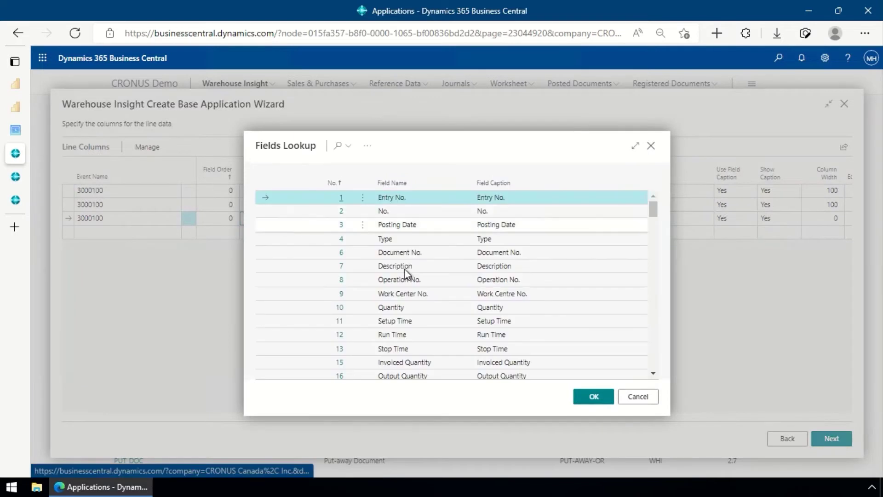
click(414, 322)
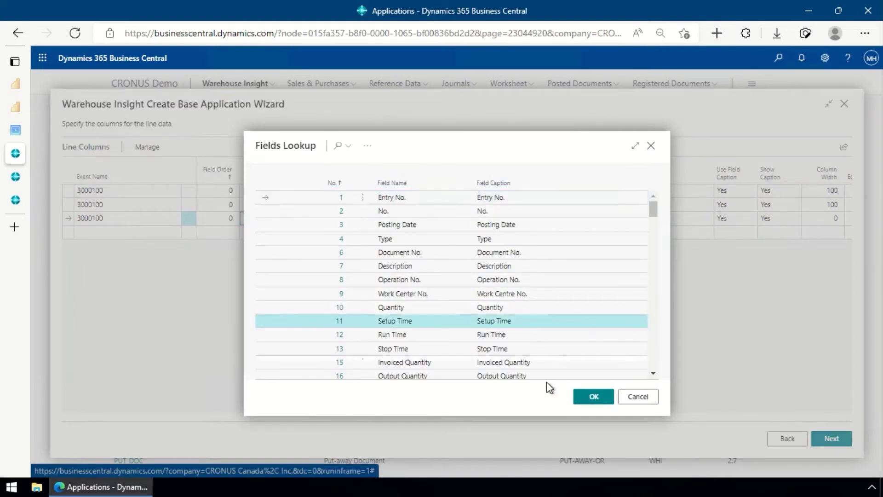
click(394, 308)
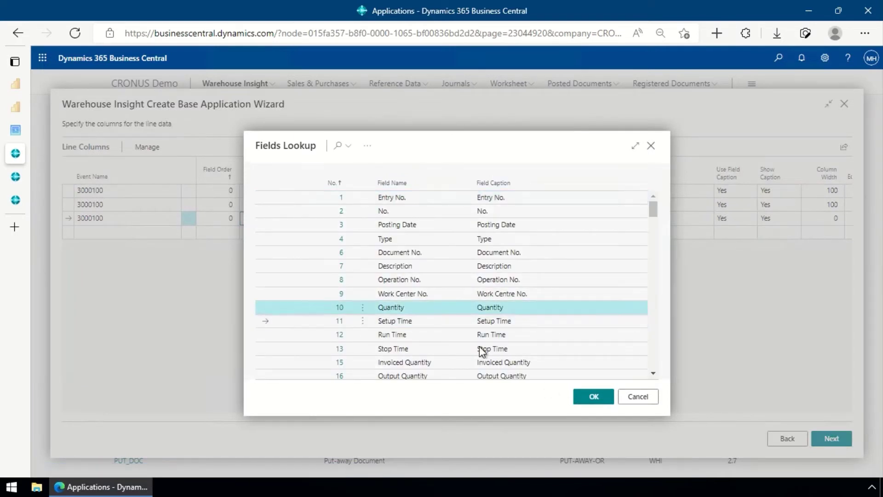
click(601, 404)
Add a fourth line column for field 11, Setup Time
click(274, 232)
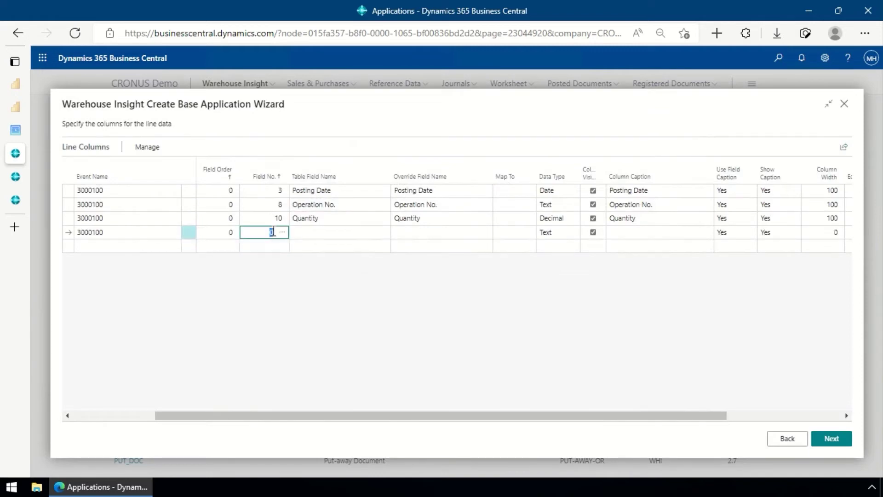
click(282, 232)
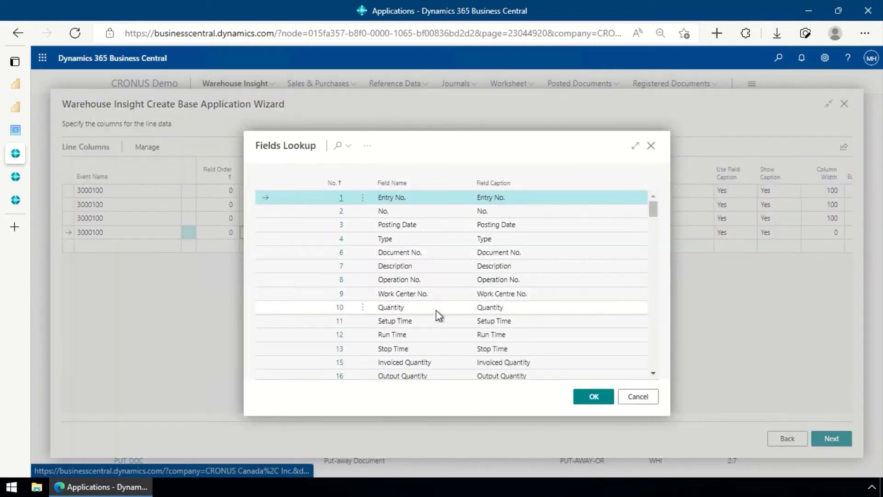
click(422, 322)
click(590, 395)
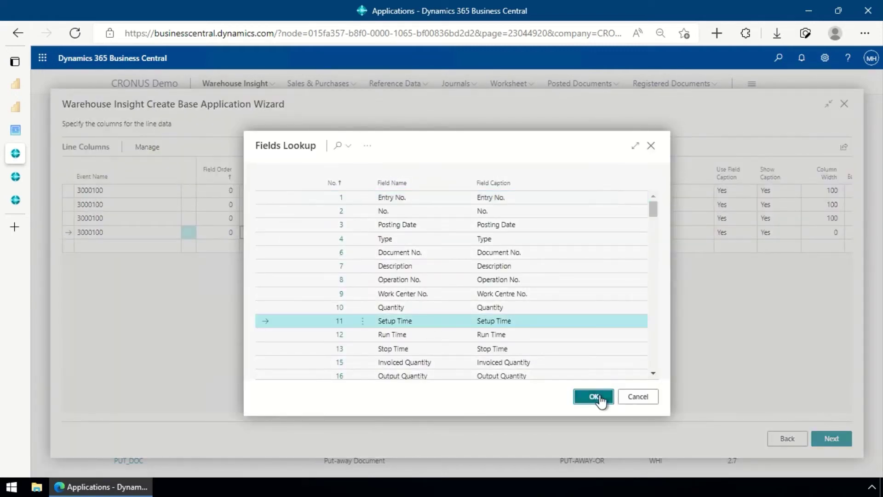
Add a fifth line column for field 12, Run Time
click(280, 248)
click(281, 247)
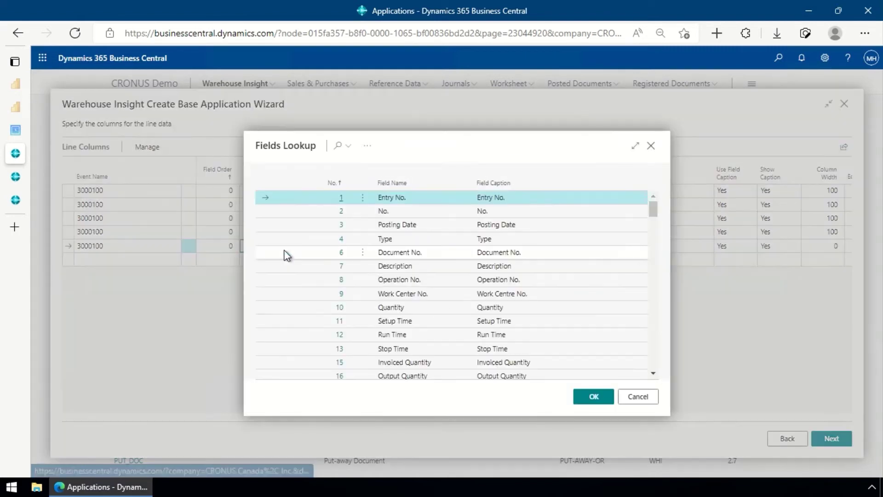
click(414, 336)
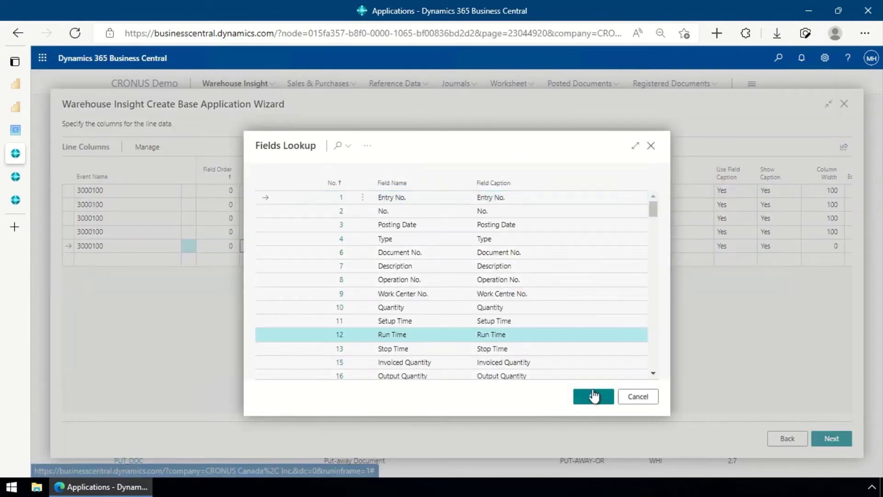
click(595, 398)
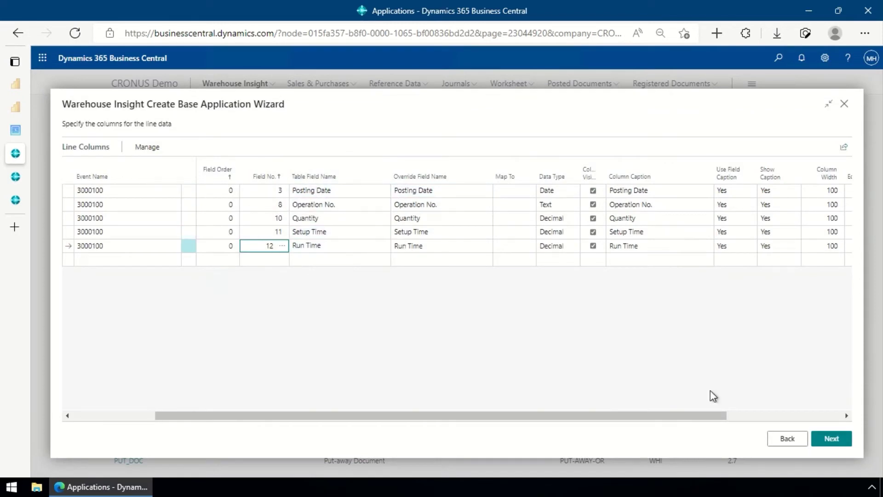
Complete and close the wizard to create the application, and locate CAPACITY_LEDGER in the applications list
click(830, 439)
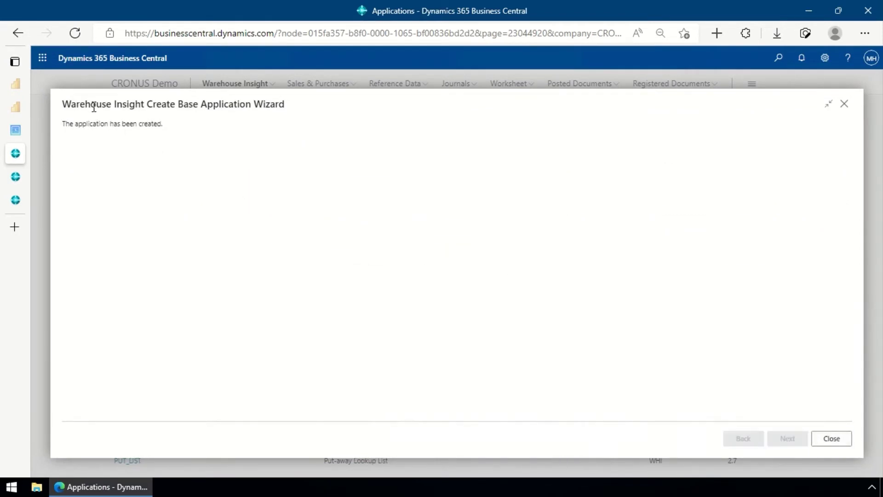
click(838, 439)
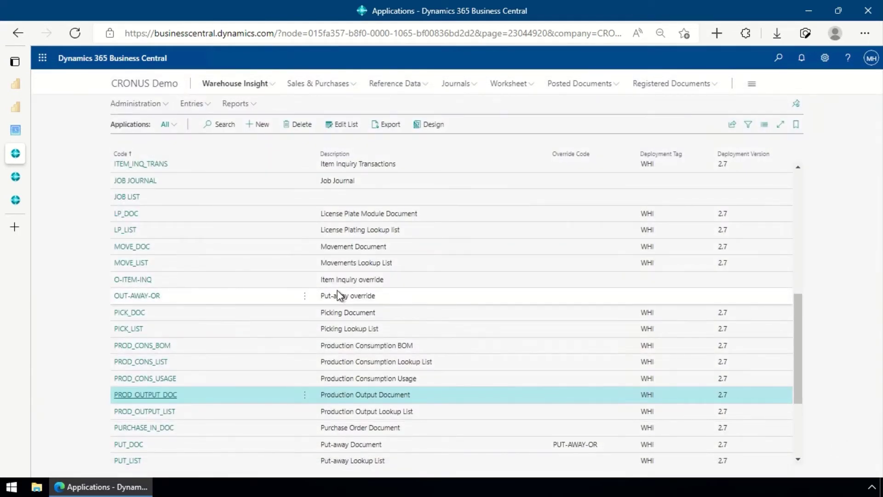
scroll(329, 285, up, 1)
scroll(216, 237, up, 3)
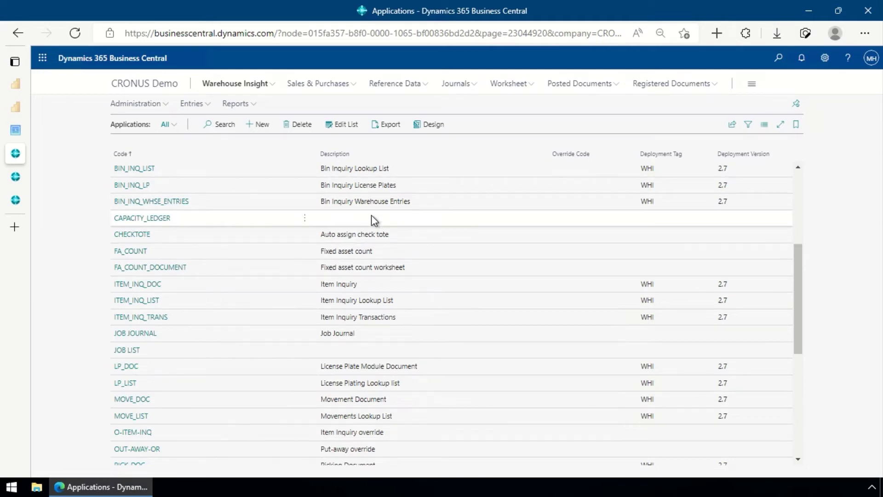
scroll(197, 446, down, 2)
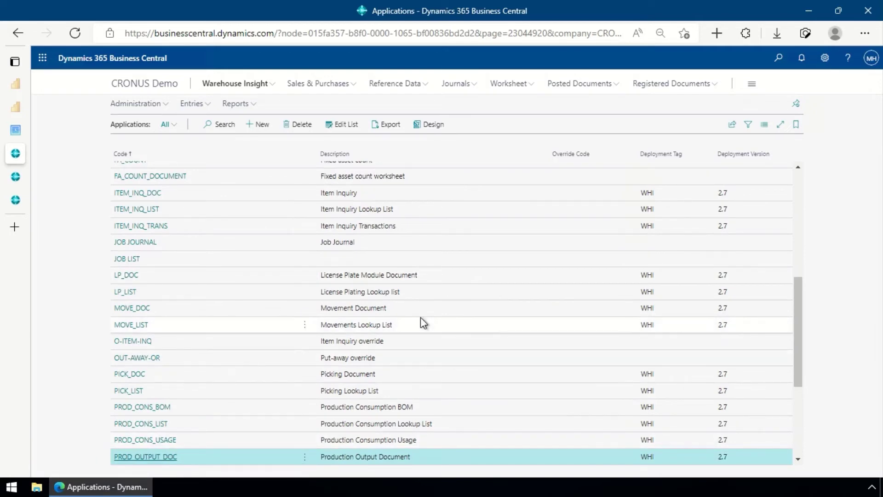
Search for "wa men" and open the Warehouse Insight Device Menus page
key(alt+q)
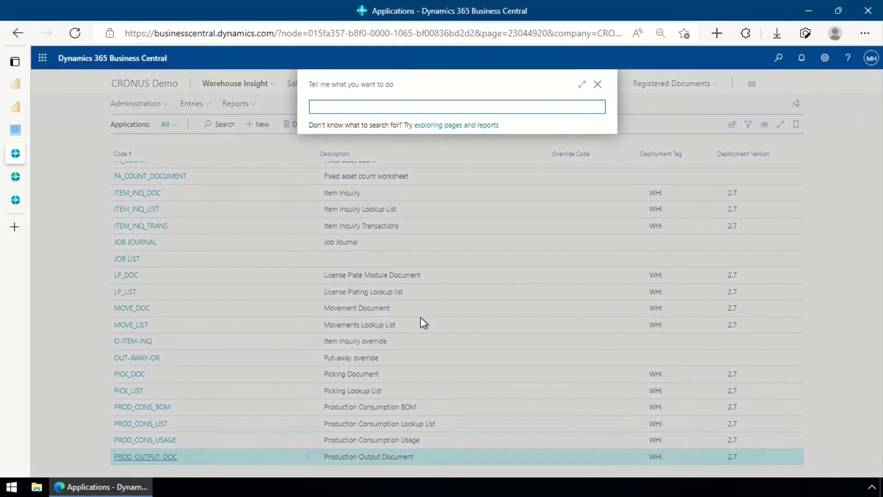
text(wa men)
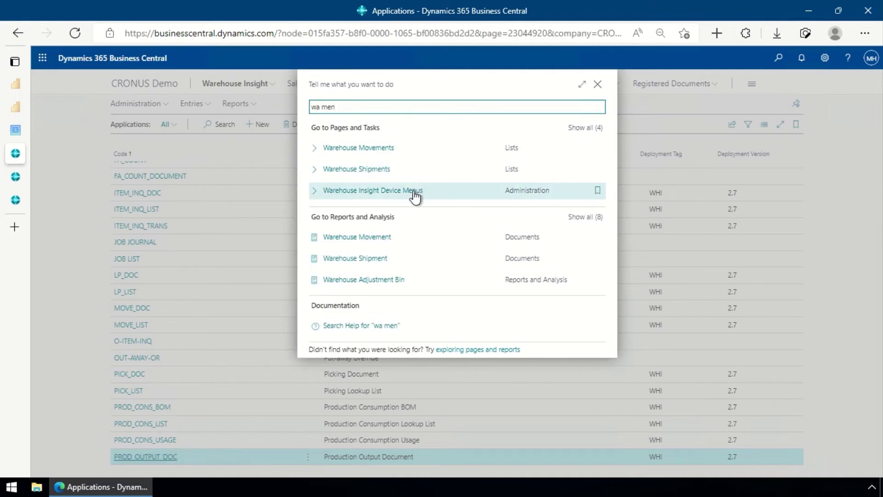
click(422, 190)
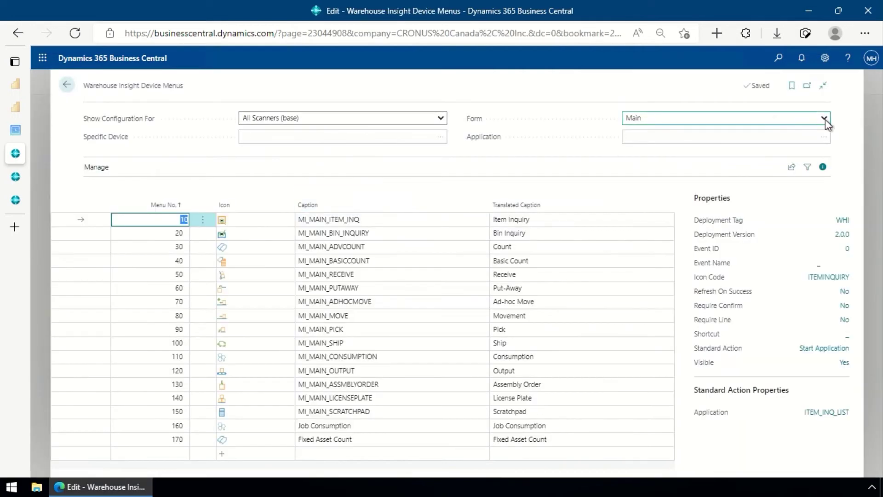
Set the device menus form to Application and choose the PROD_OUTPUT_DOC application
click(824, 118)
click(706, 145)
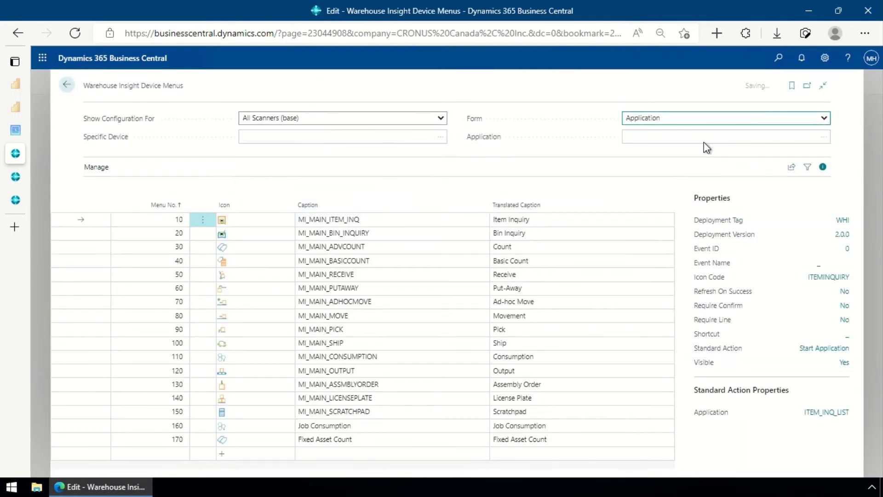
click(823, 137)
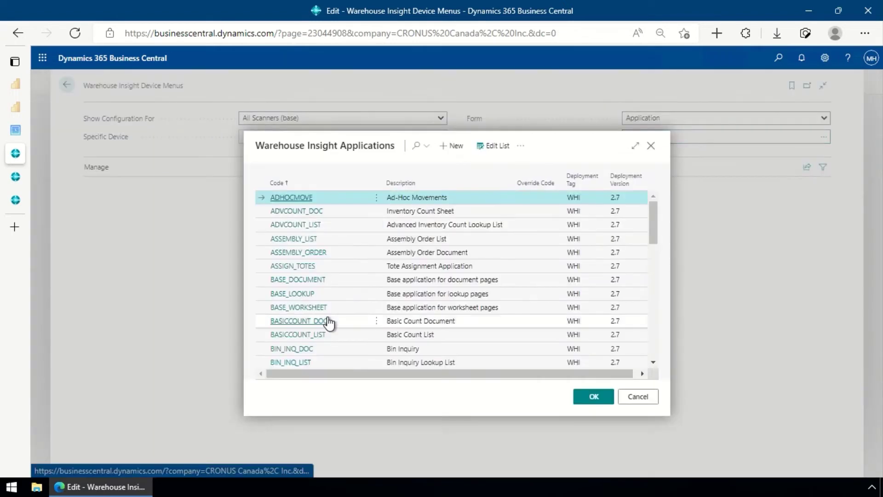
scroll(330, 322, down, 10)
scroll(330, 322, down, 3)
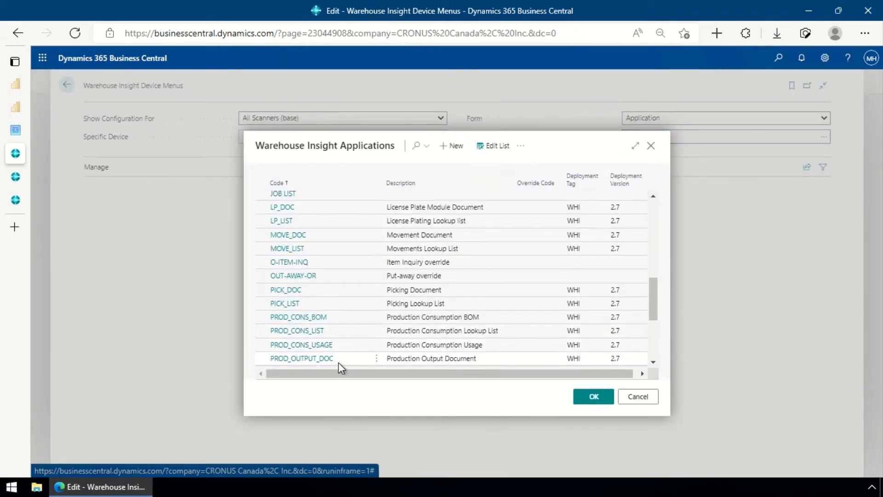
click(313, 359)
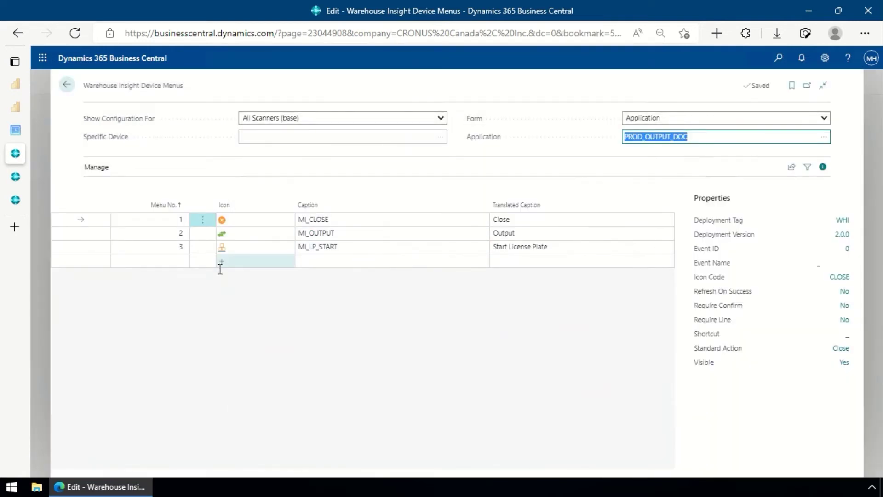
Add a new menu line to PROD_OUTPUT_DOC with the caption History
click(259, 265)
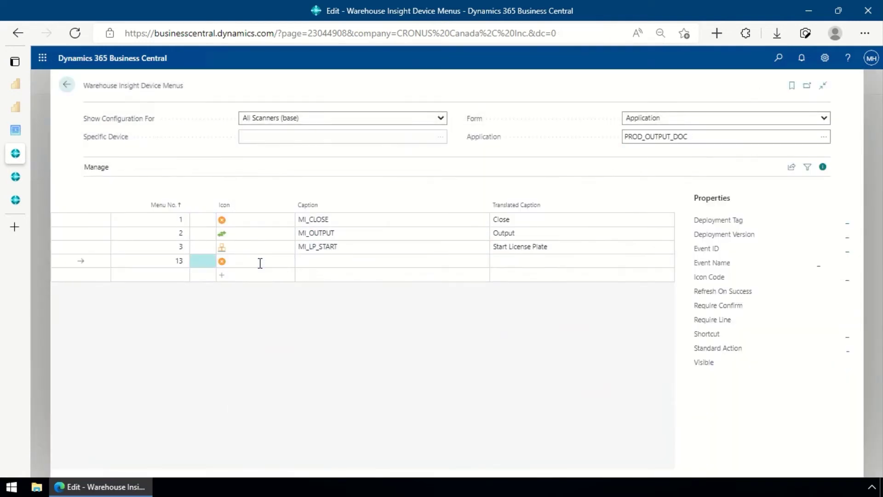
click(326, 262)
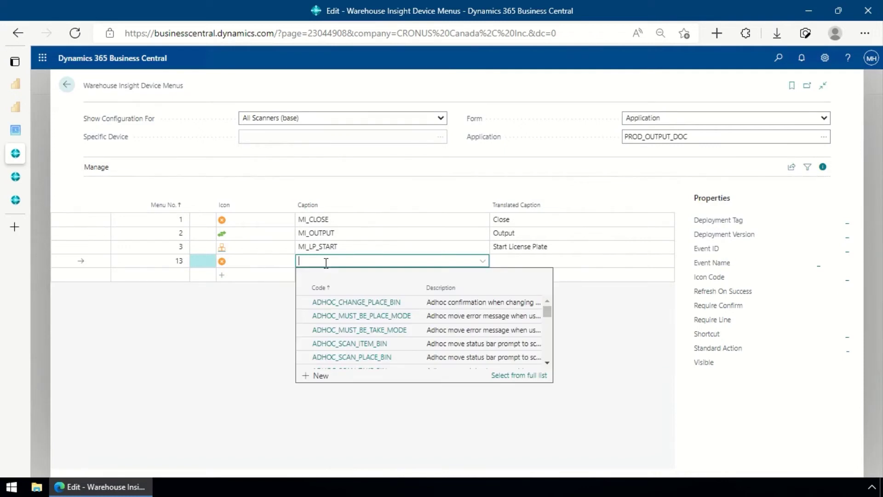
text(Hide)
key(BackSpace)
key(BackSpace)
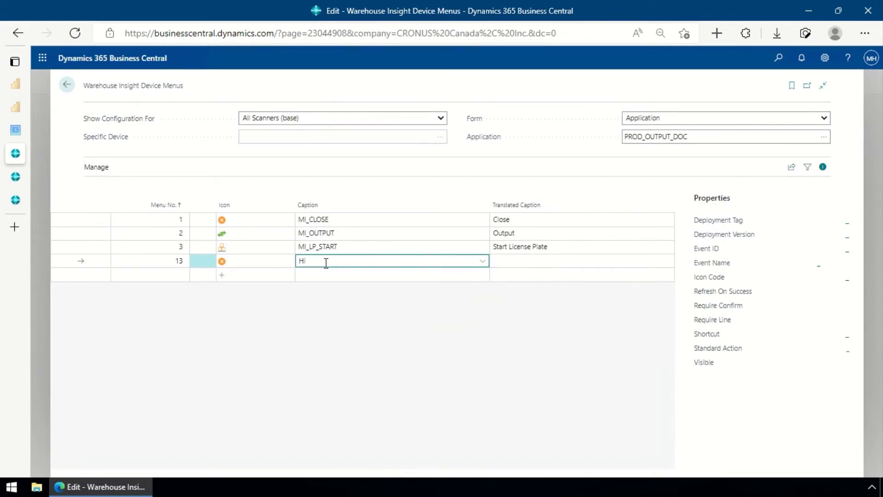
text(story)
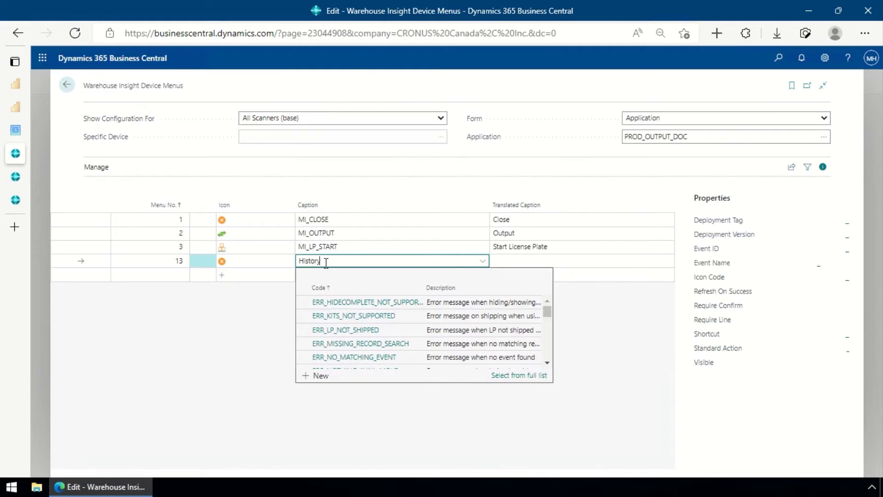
key(Escape)
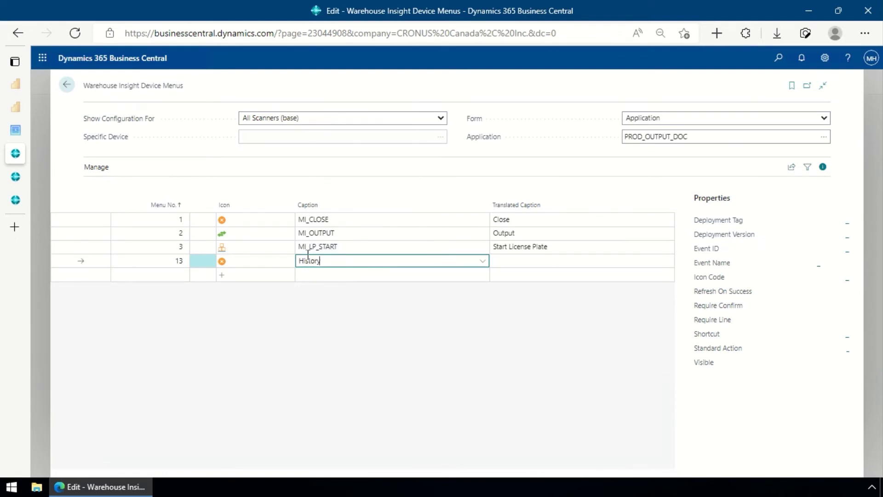
click(541, 276)
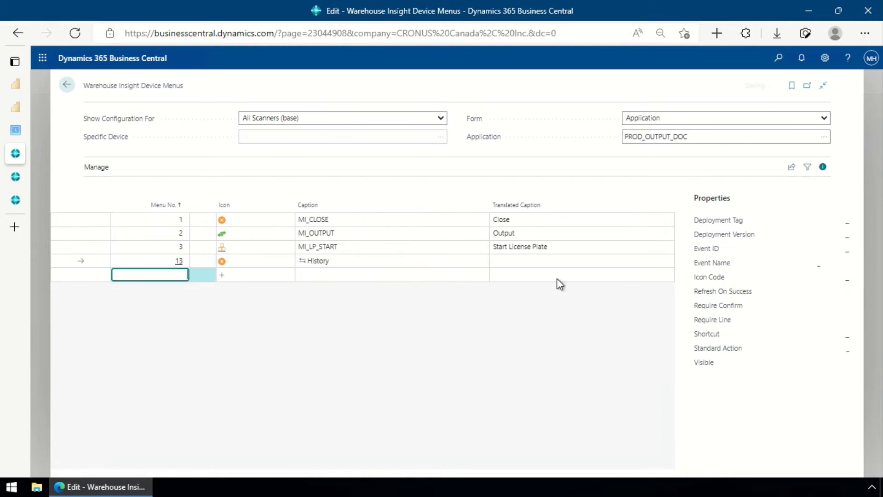
click(540, 263)
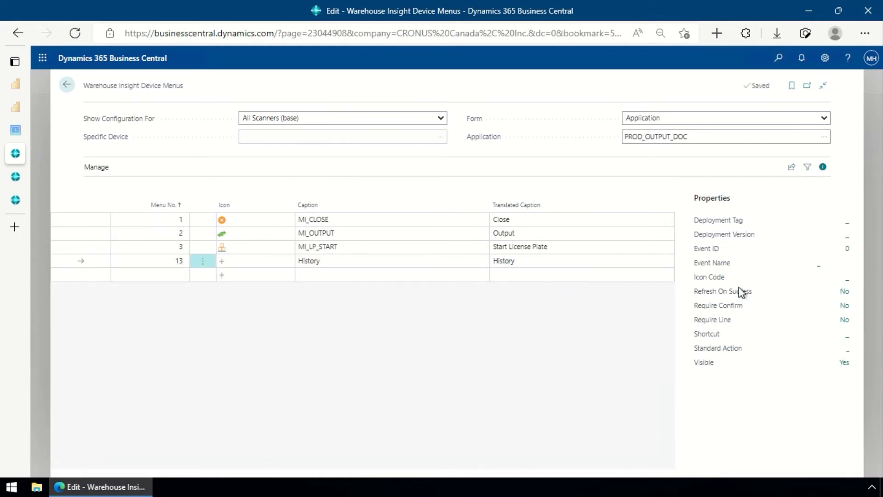
Assign the COPYLINE icon code to the History menu line
click(847, 280)
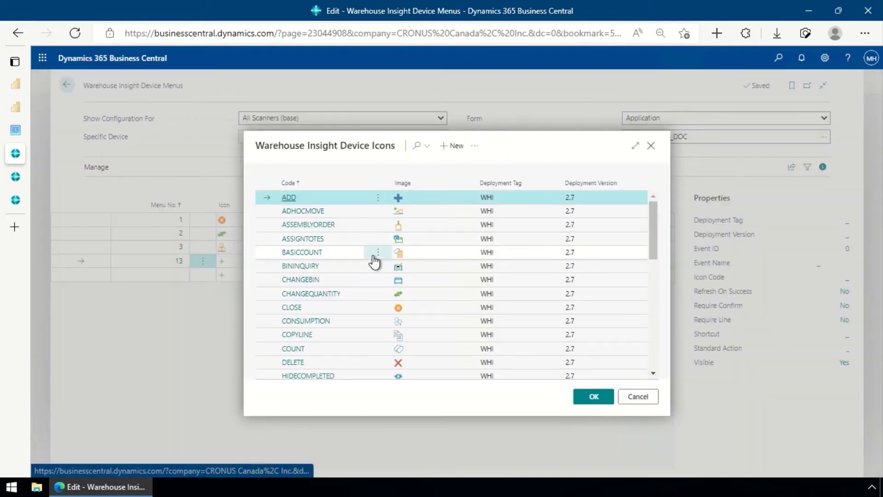
scroll(438, 270, down, 6)
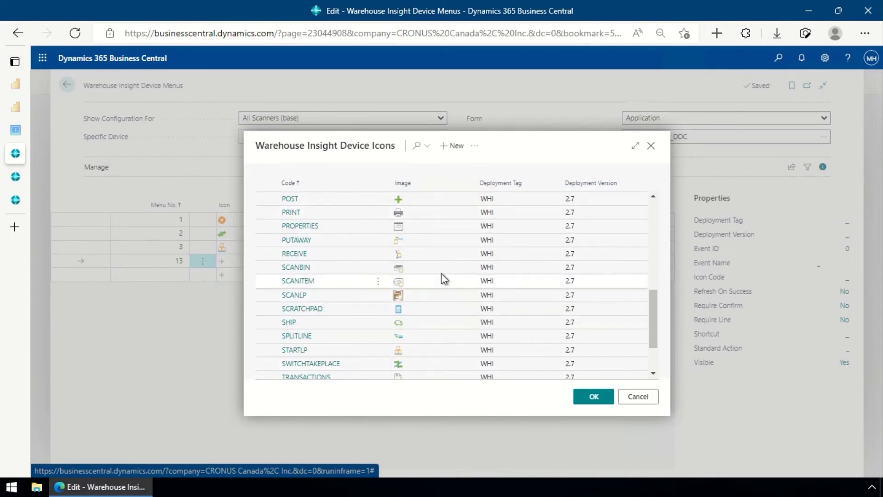
scroll(444, 277, down, 3)
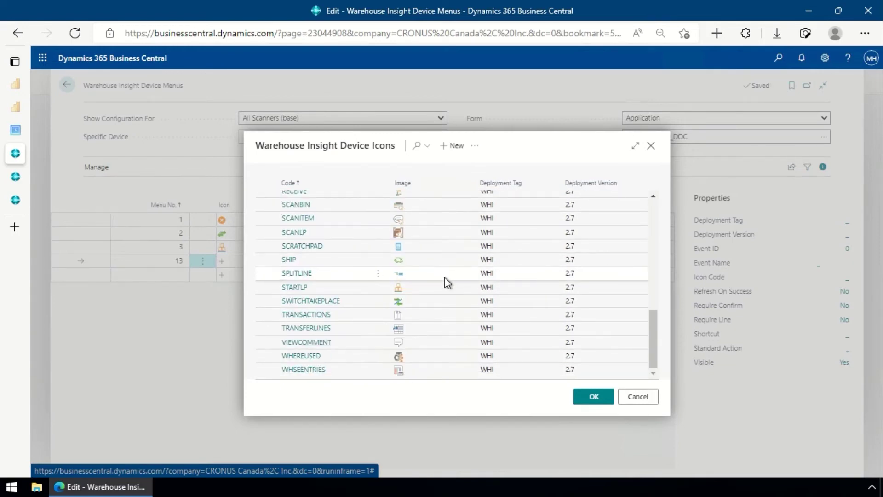
scroll(437, 293, up, 5)
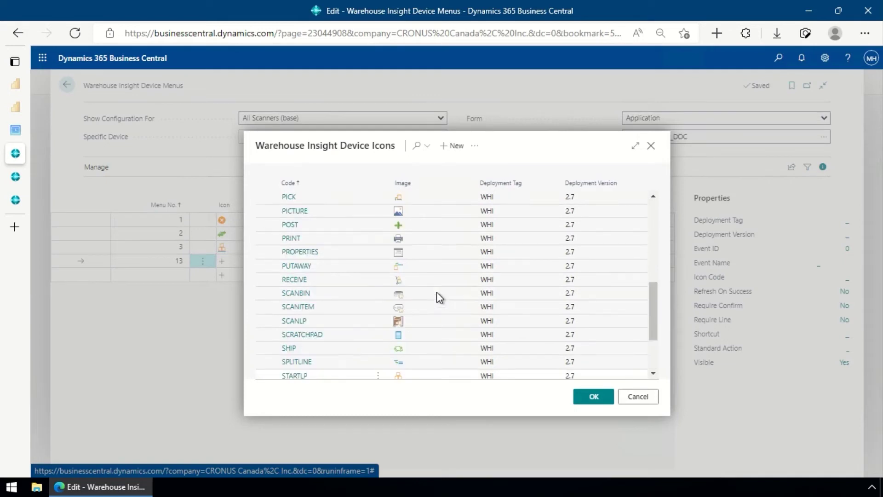
scroll(437, 292, up, 5)
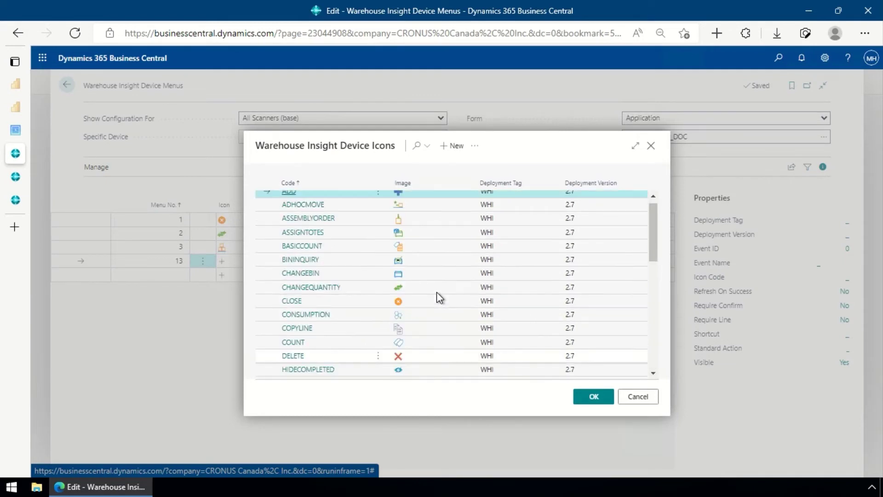
click(306, 330)
click(593, 397)
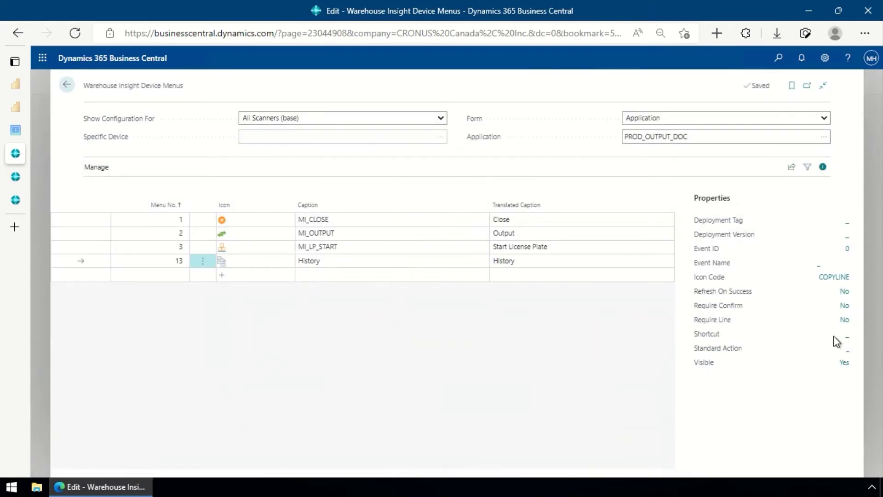
Set the History menu line's standard action to Start Application
click(847, 350)
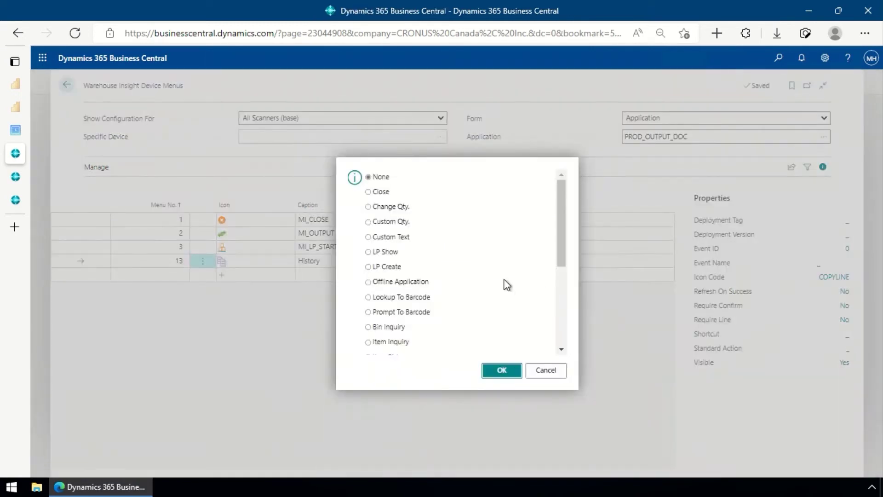
scroll(437, 287, down, 3)
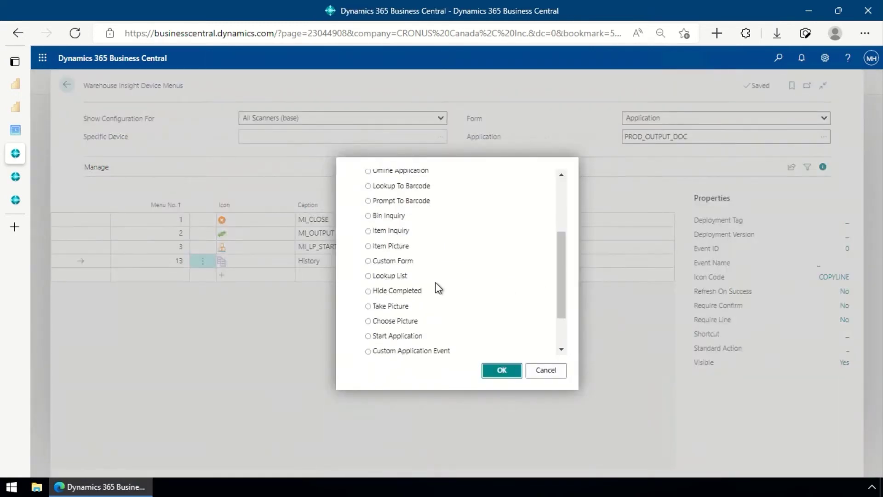
click(392, 336)
click(499, 371)
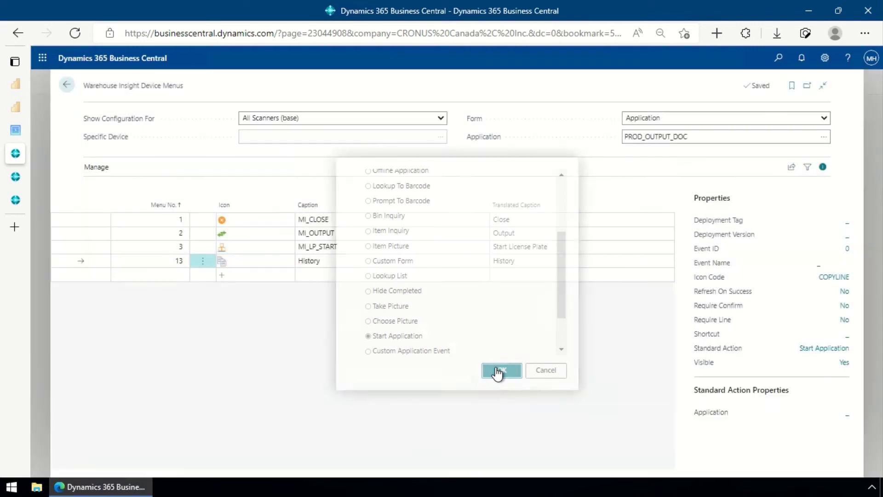
Choose CAPACITY_LEDGER as the application started by the History menu line and keep that line selected
click(848, 417)
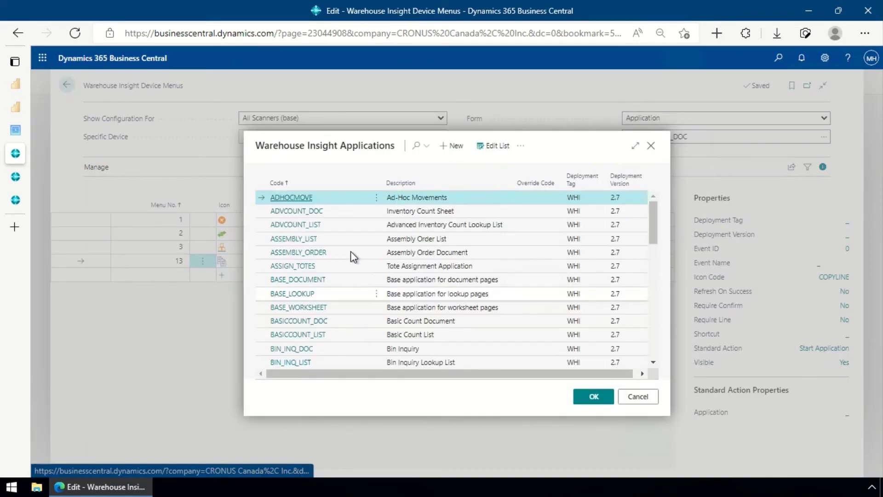
scroll(351, 274, down, 2)
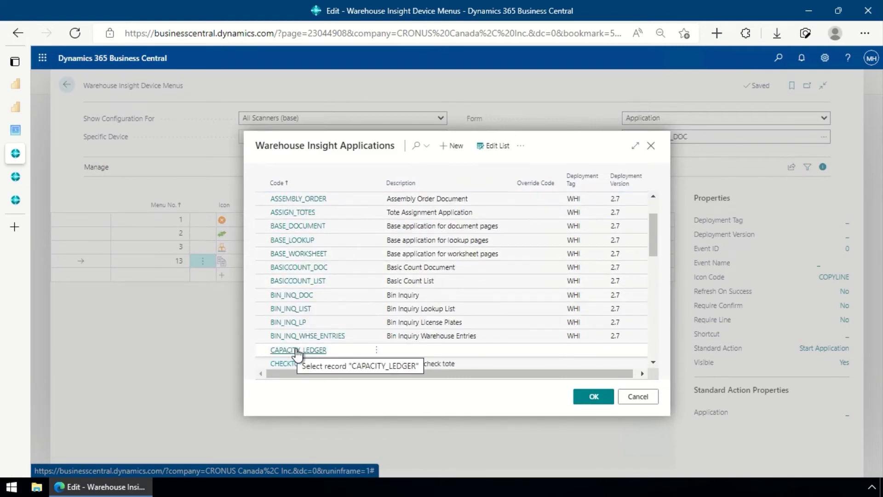
click(297, 350)
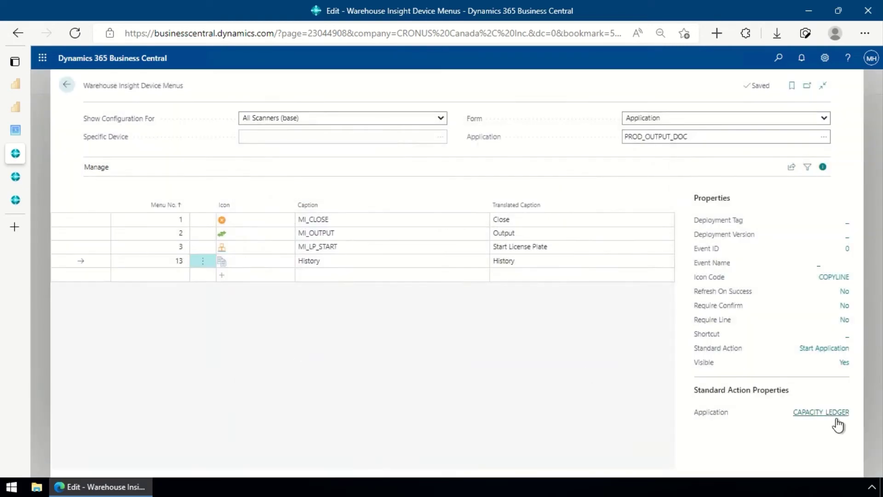
click(271, 275)
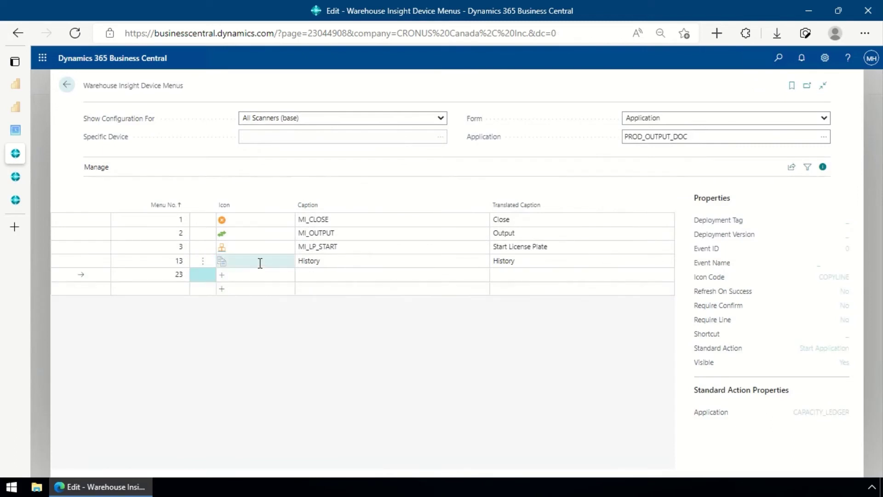
click(260, 263)
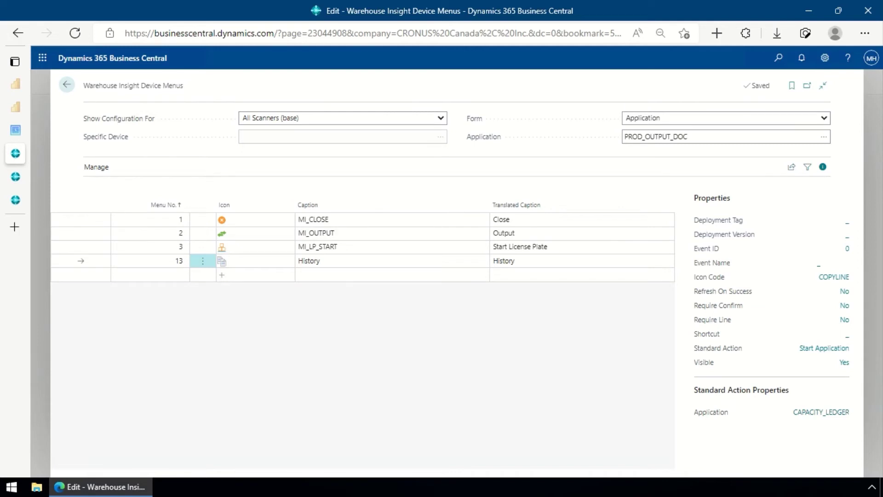
Switch to the CK65 scanner, leave the open Output document and reload the device configuration
key(alt+Tab)
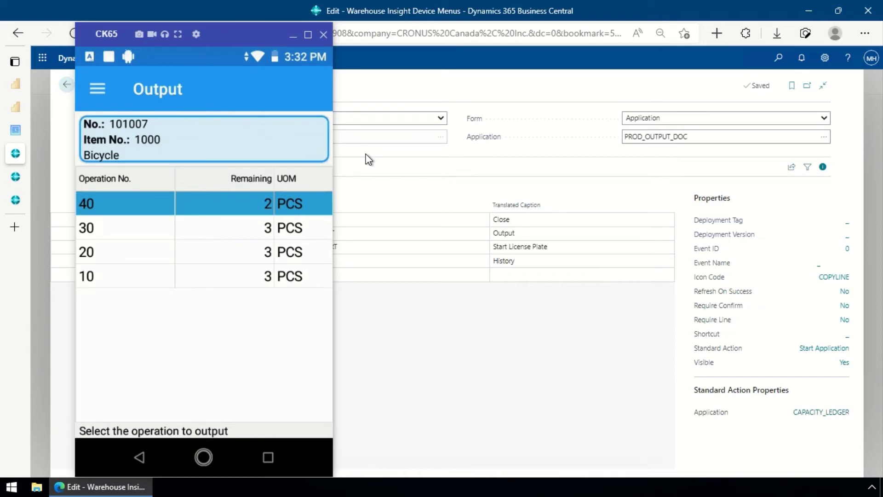
key(Menu)
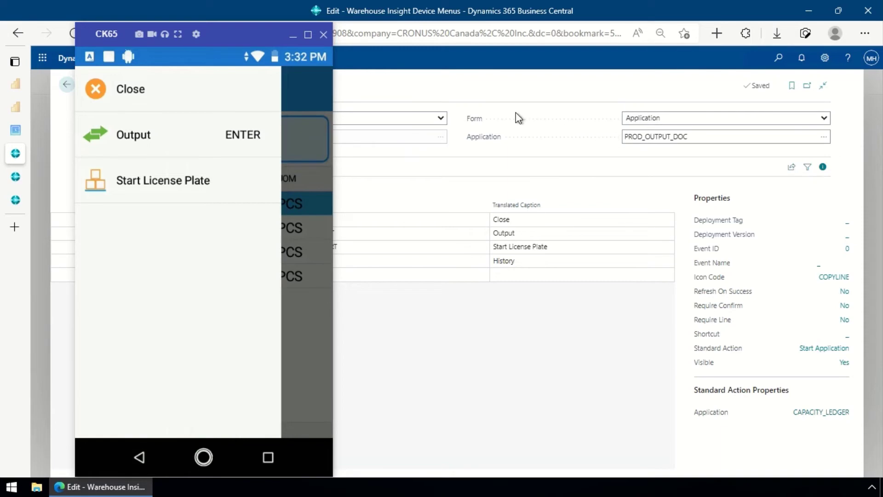
key(Return)
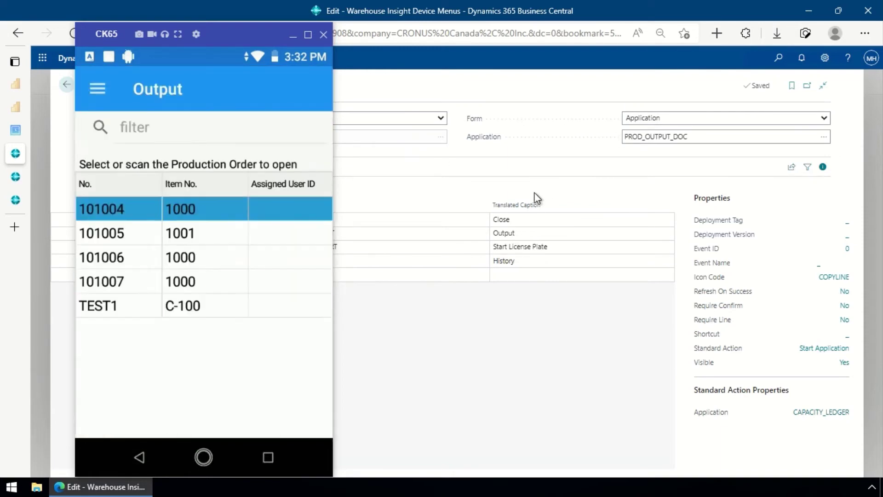
key(Escape)
key(Return)
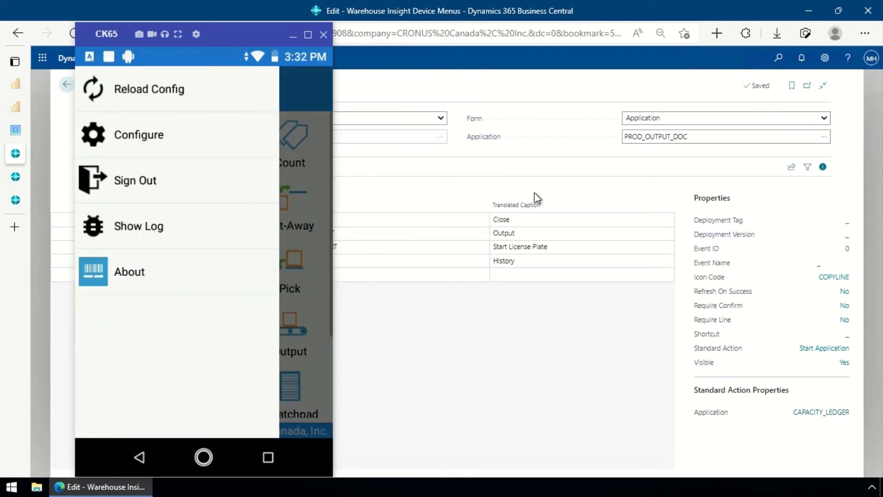
key(Return)
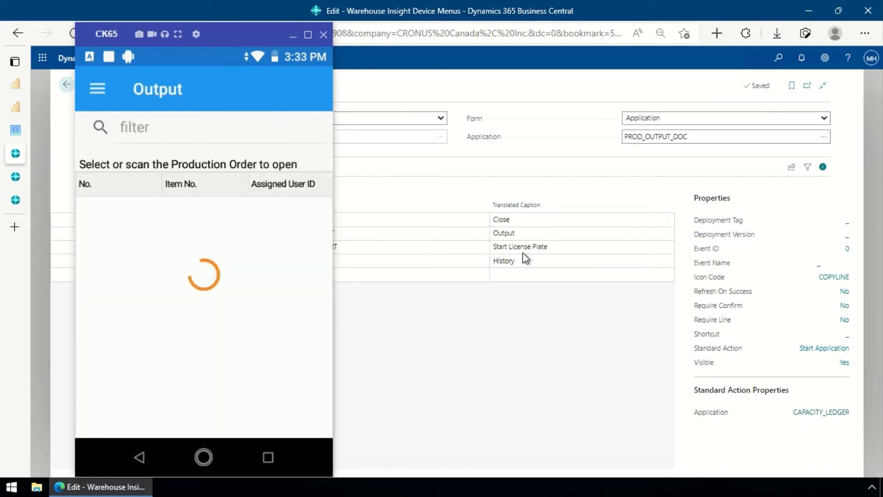
Open the fourth production order in the scanner's Output list and show its capacity ledger history
key(Down)
key(Down)
key(Down)
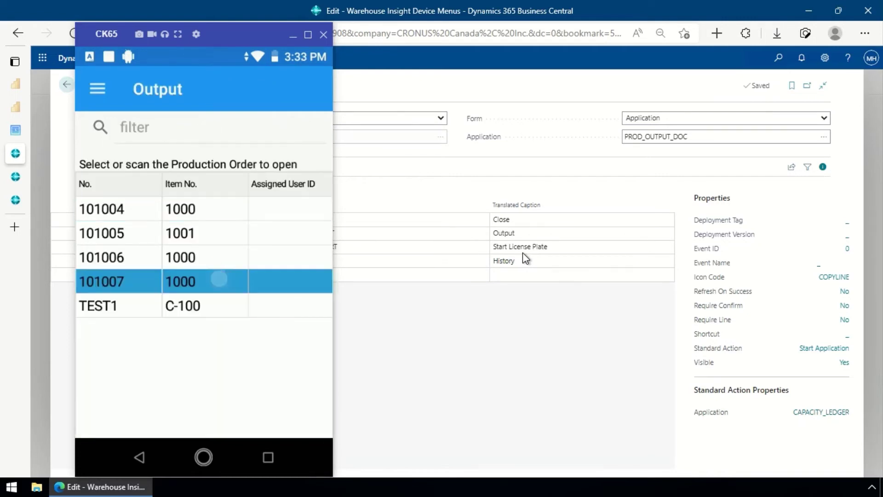
key(Return)
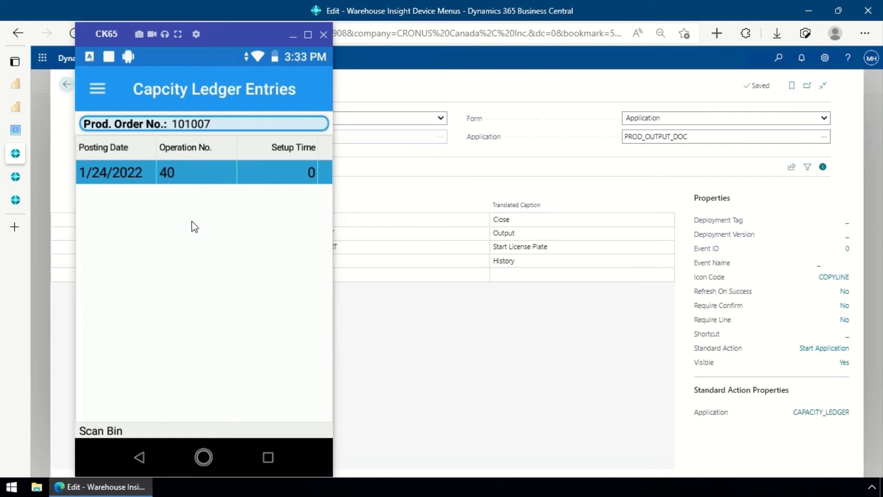
Review the capacity ledger entry's date, operation, time and quantity columns, and leave the scanner view
scroll(205, 222, right, 3)
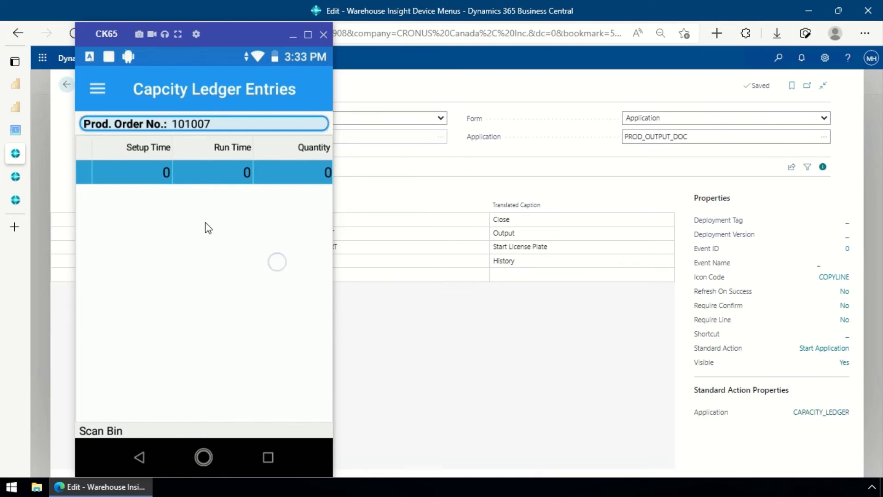
scroll(205, 222, left, 3)
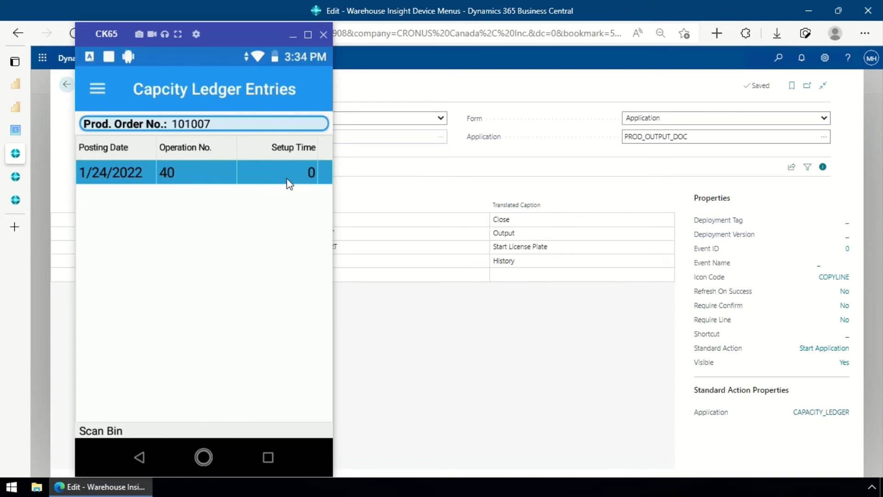
drag(251, 296, 268, 308)
key(alt+F4)
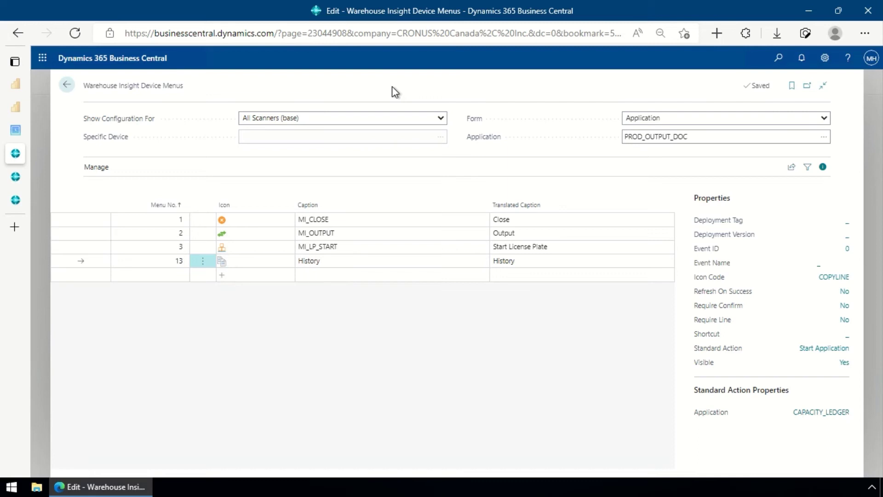
Return to the Applications list and open CAPACITY_LEDGER in the Application Designer
click(68, 85)
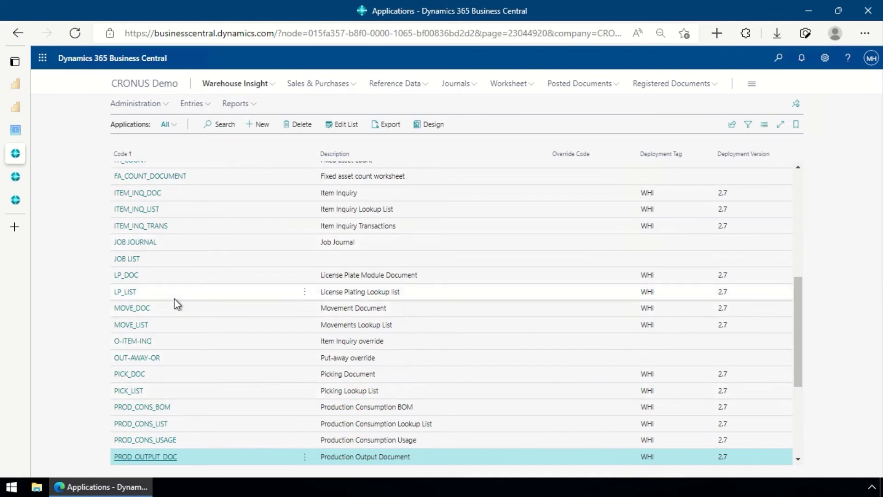
scroll(177, 302, up, 4)
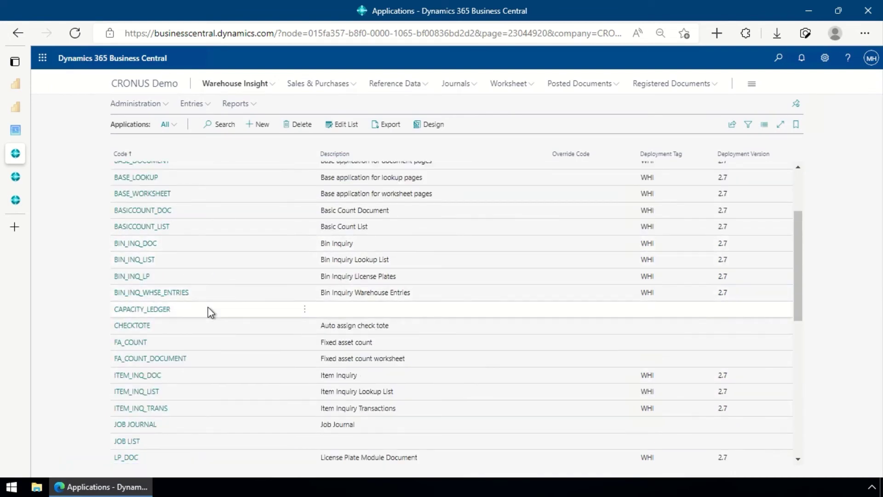
click(190, 314)
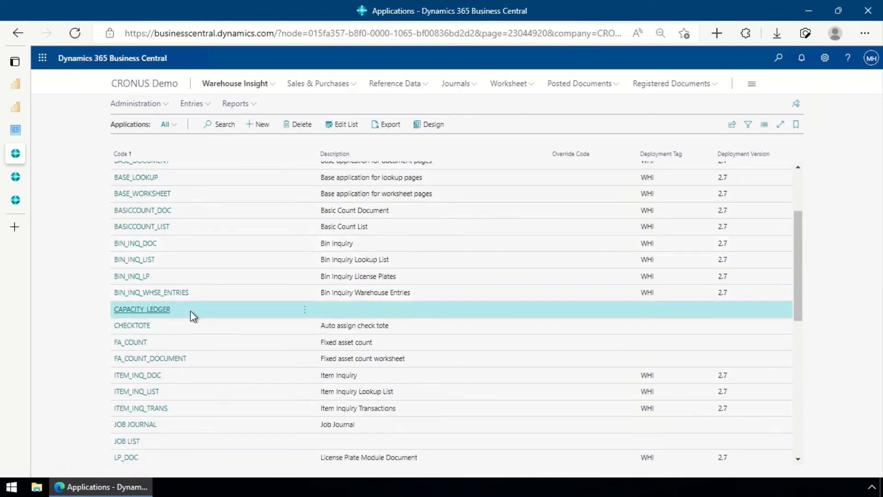
click(430, 130)
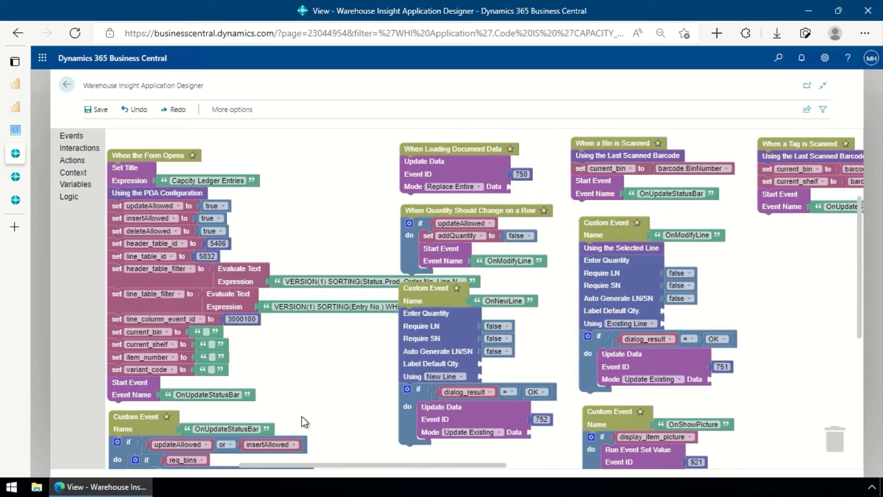
Delete the OnUpdateStatusBar start event from the form-open block, along with the OnUpdateStatusBar custom event
drag(322, 412, 328, 276)
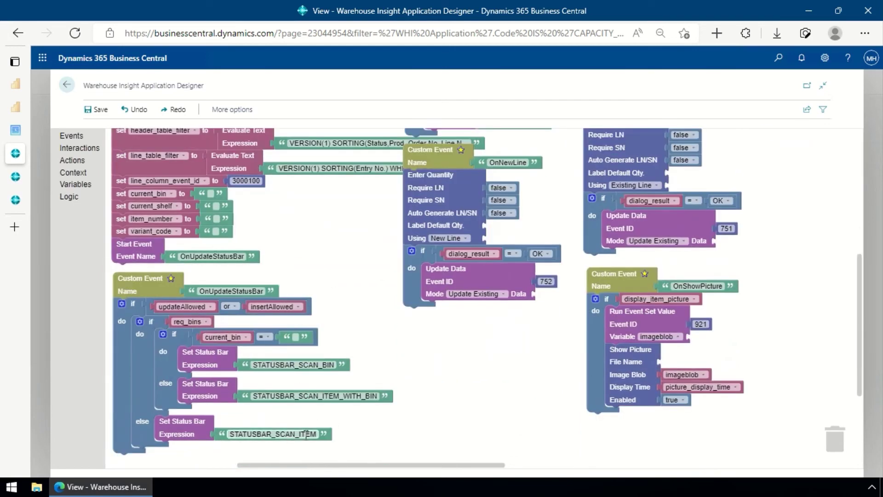
drag(148, 256, 165, 262)
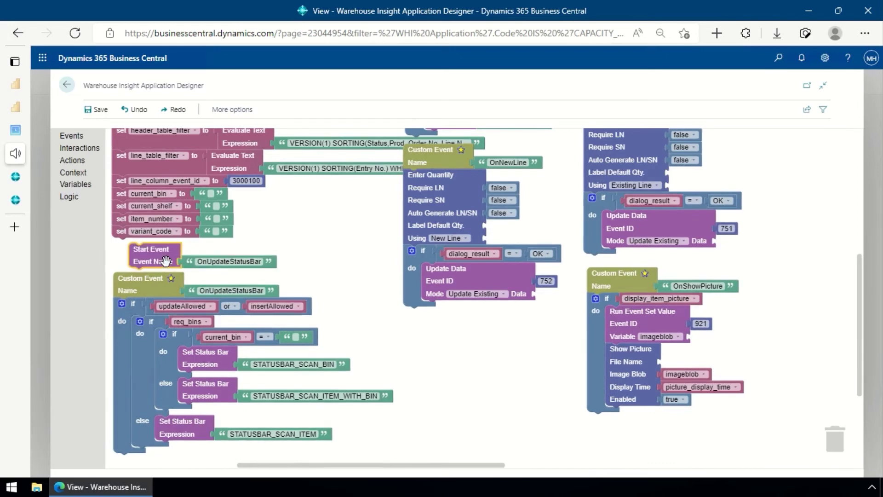
key(Delete)
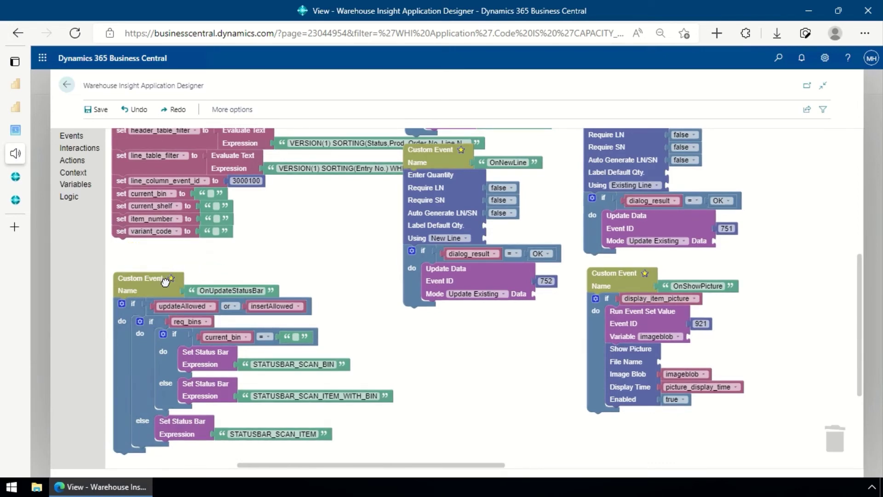
right_click(165, 279)
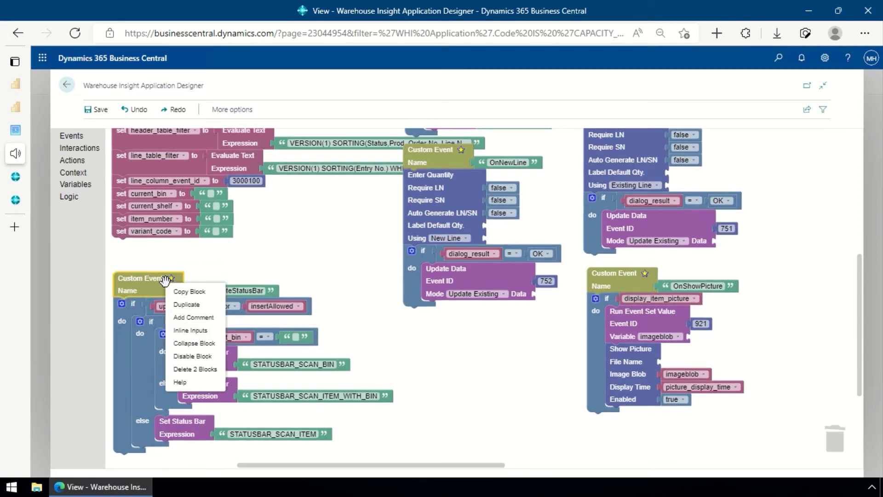
click(208, 369)
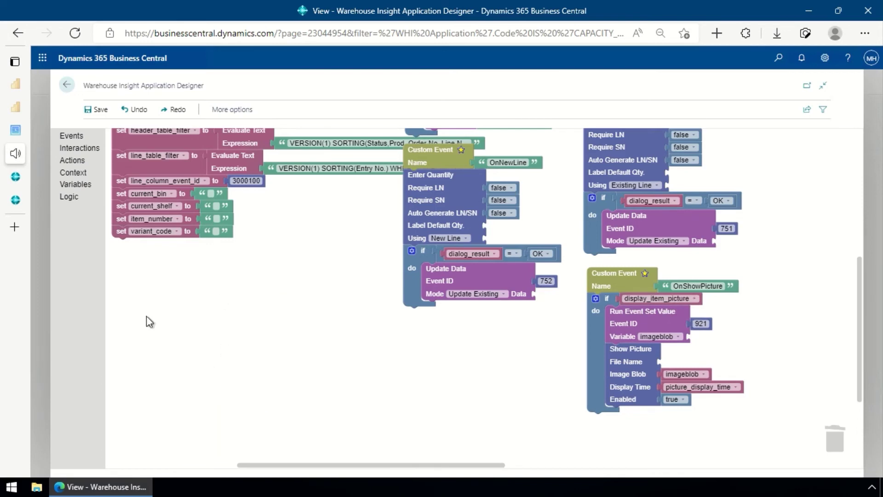
Move the OnNewLine custom event block down, clear of the table filter expressions
scroll(310, 316, up, 1)
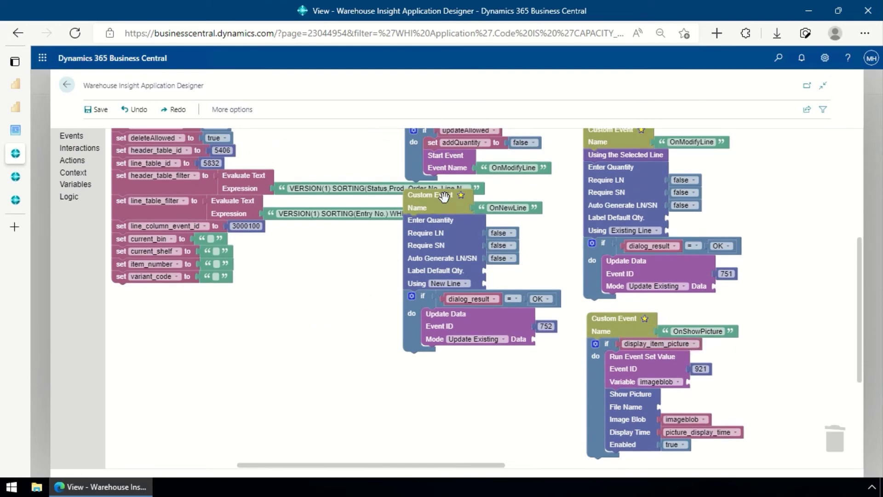
drag(444, 199, 440, 245)
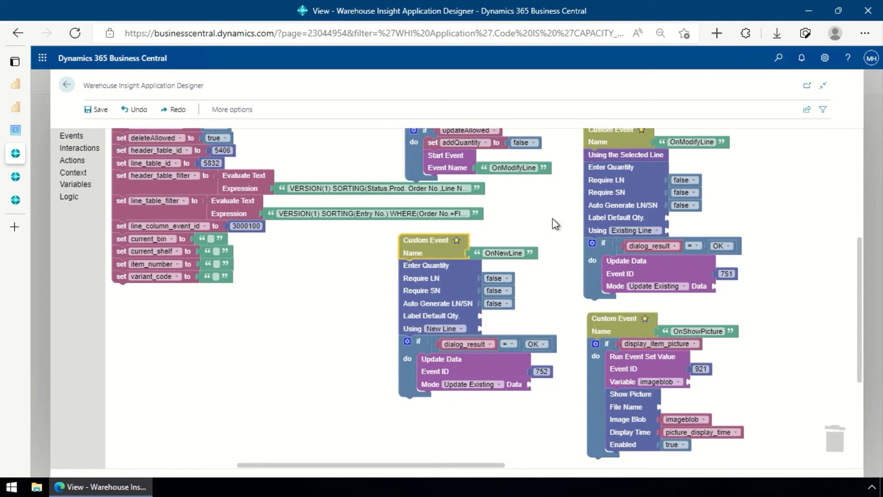
drag(553, 219, 516, 300)
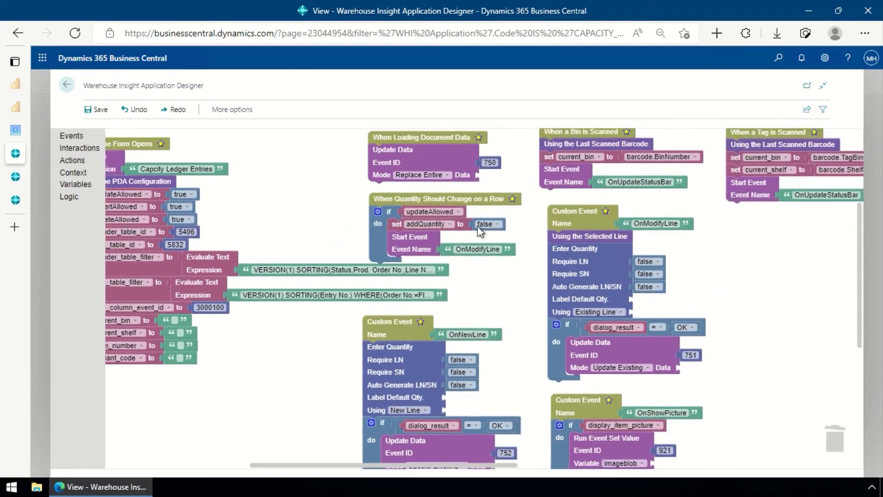
click(456, 198)
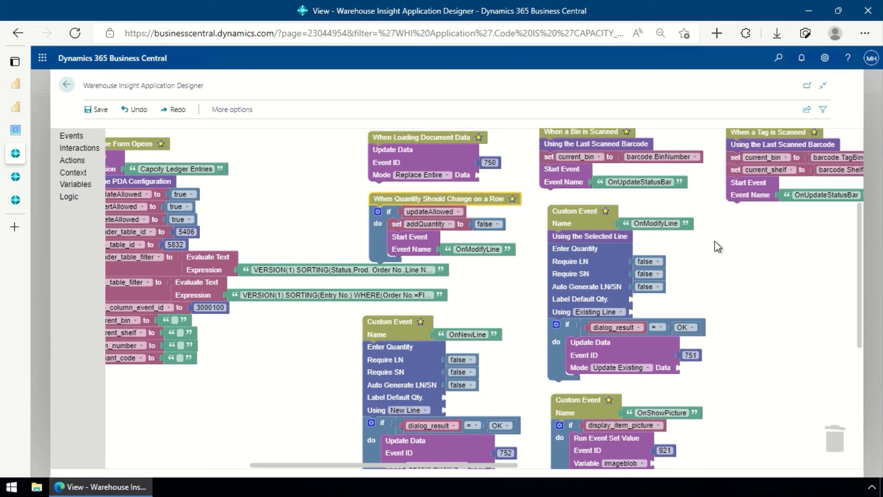
Delete the When a Bin is Scanned and When a Tag is Scanned event blocks
drag(733, 248, 656, 289)
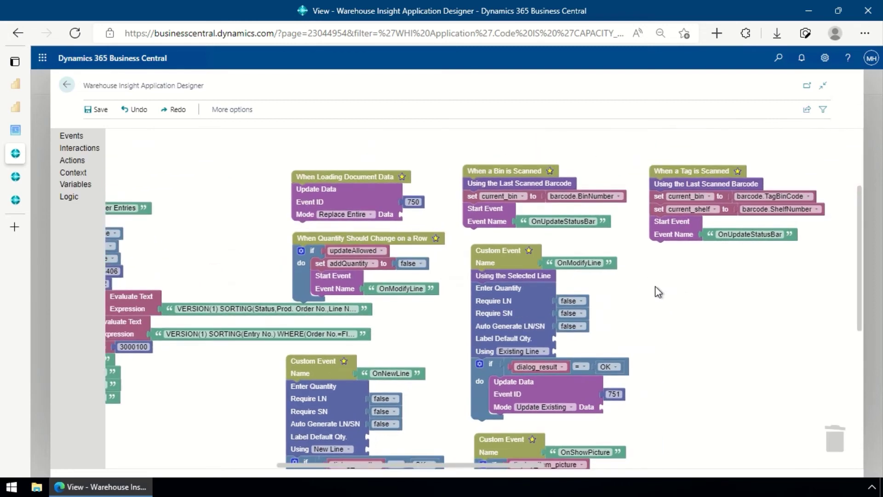
click(498, 174)
key(Delete)
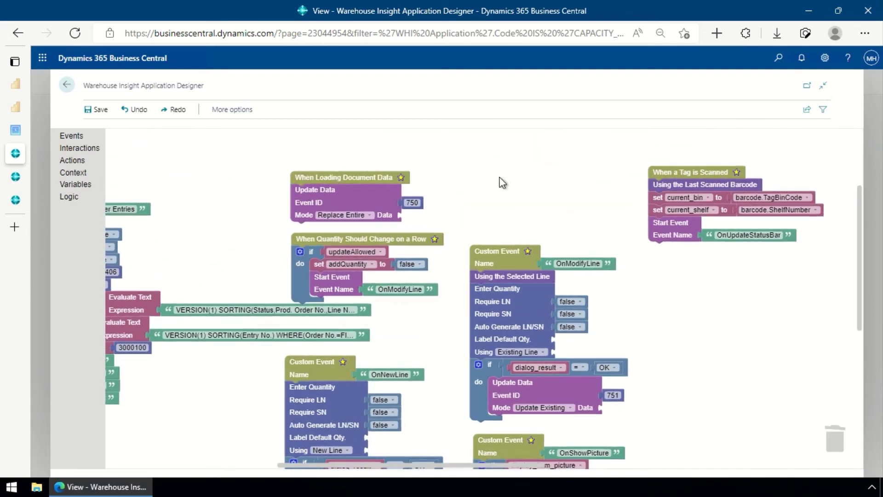
click(703, 173)
key(Delete)
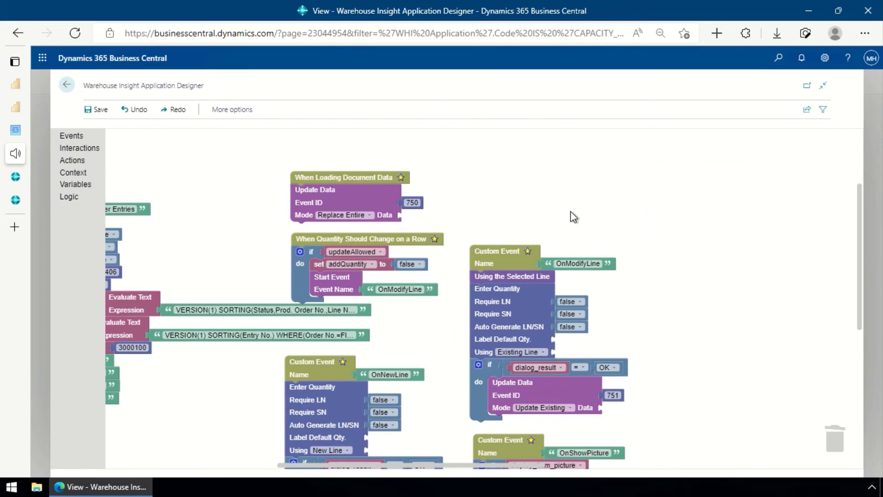
scroll(617, 178, down, 3)
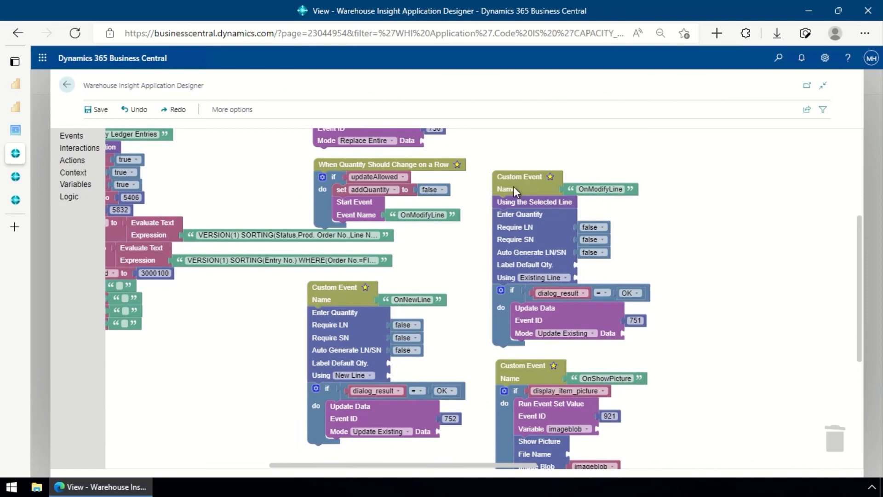
Delete the OnModifyLine and OnShowPicture custom event blocks
click(530, 185)
key(Delete)
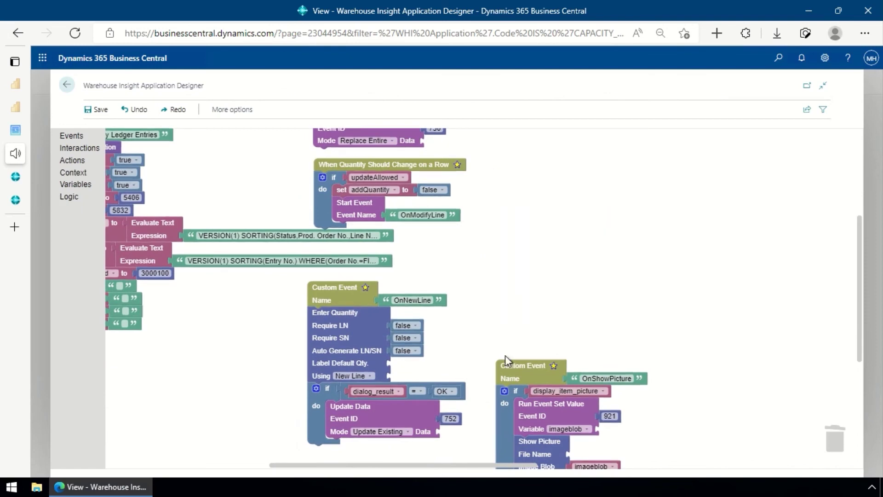
scroll(575, 258, down, 3)
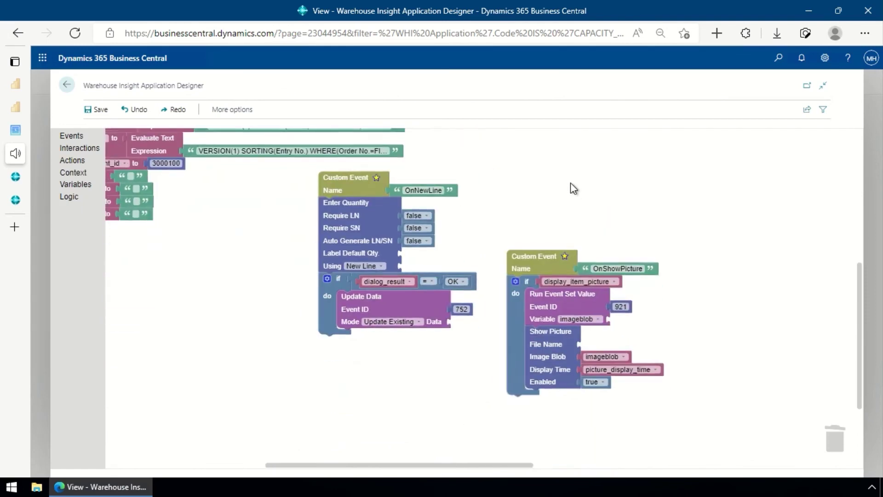
click(554, 256)
key(Delete)
Delete the OnNewLine custom event block and the When Quantity Should Change on a Row event block
scroll(568, 259, up, 3)
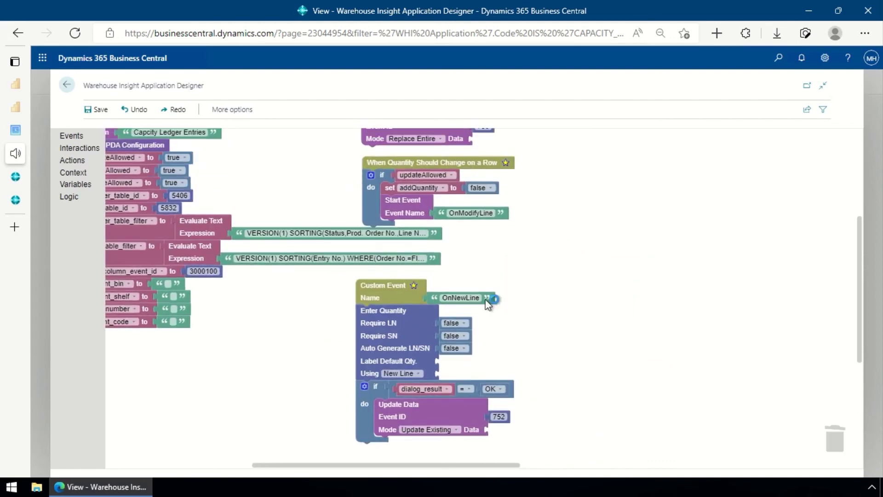
click(383, 299)
key(Delete)
scroll(589, 313, up, 2)
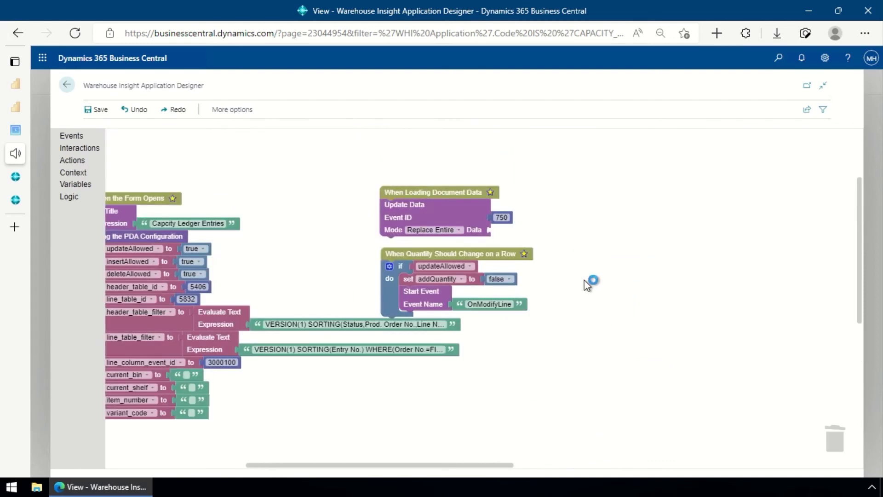
click(510, 252)
key(Delete)
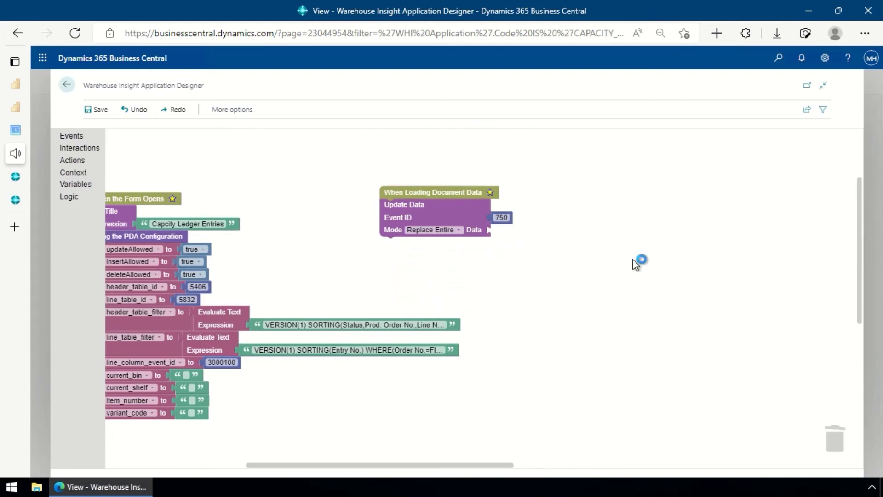
Save the CAPACITY_LEDGER application design, acknowledge the message, and return to the Applications list
scroll(481, 363, down, 2)
scroll(476, 354, up, 1)
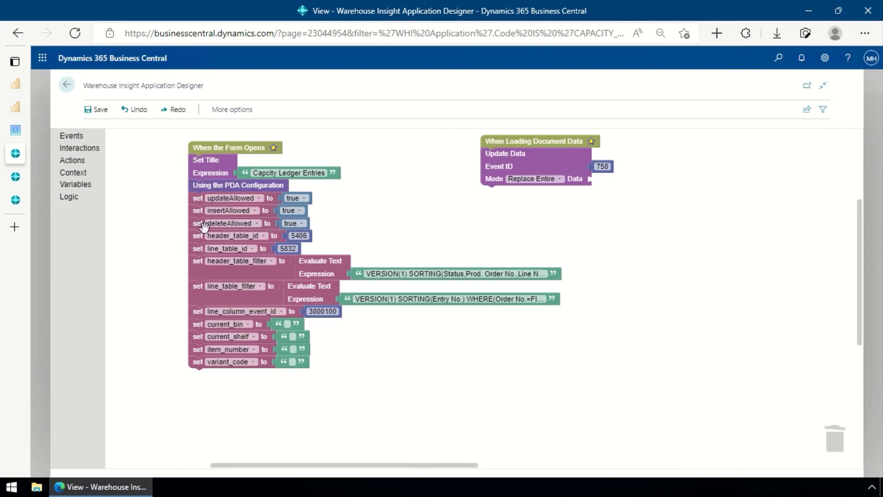
click(96, 111)
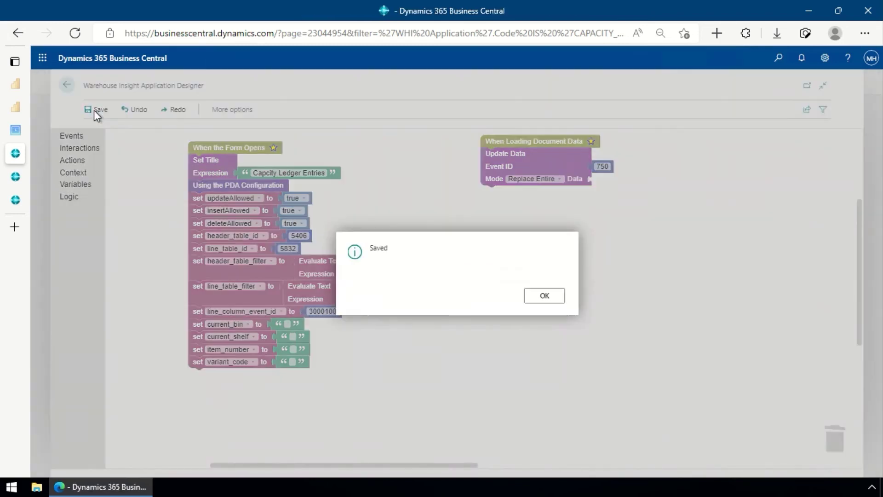
click(544, 297)
click(66, 84)
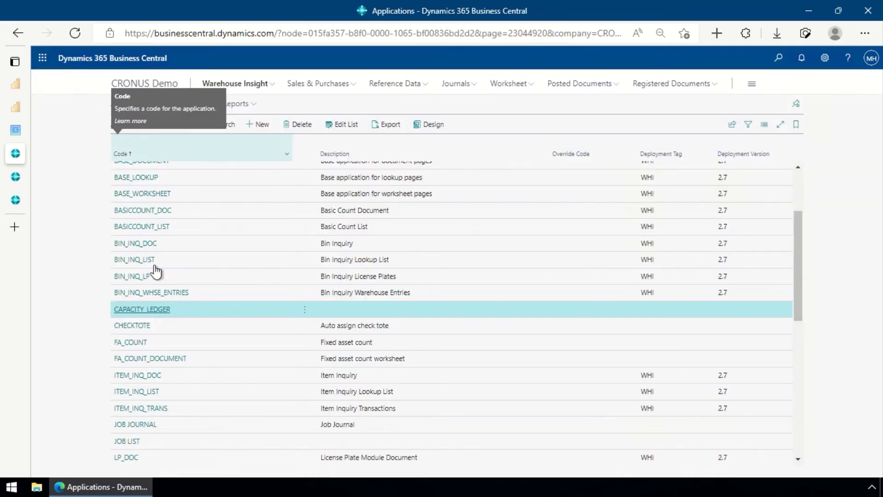
Switch to the CK65 handheld, back out to its main menu, and reload the configuration
key(alt+Tab)
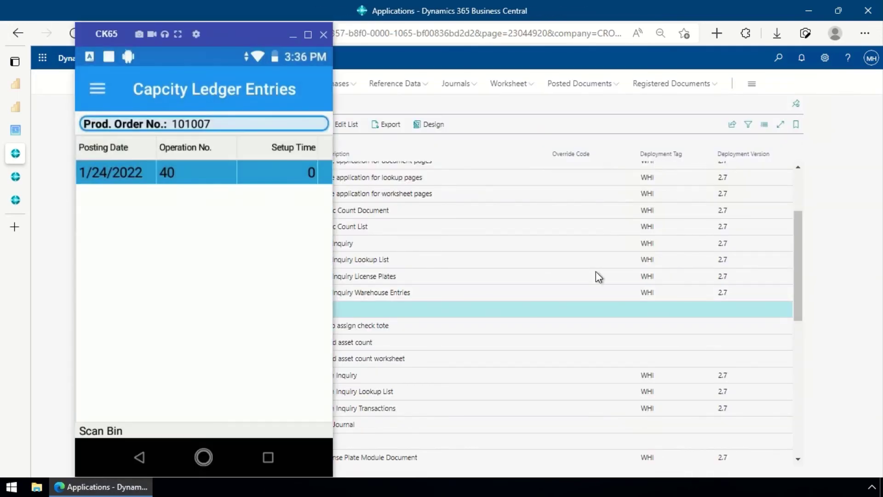
key(Escape)
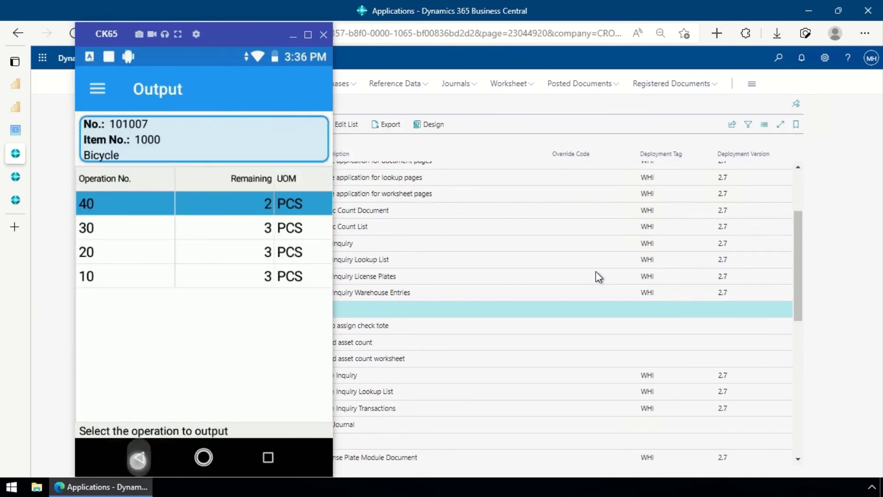
key(Escape)
key(Escape)
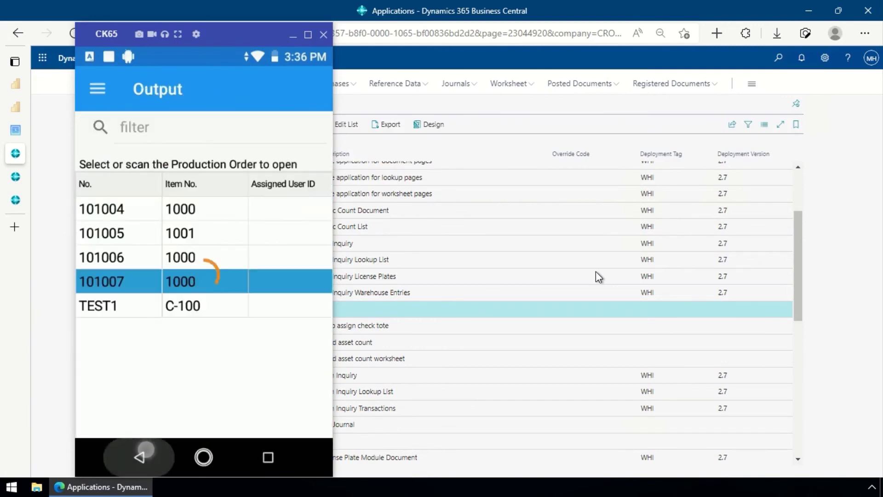
key(Menu)
key(Down)
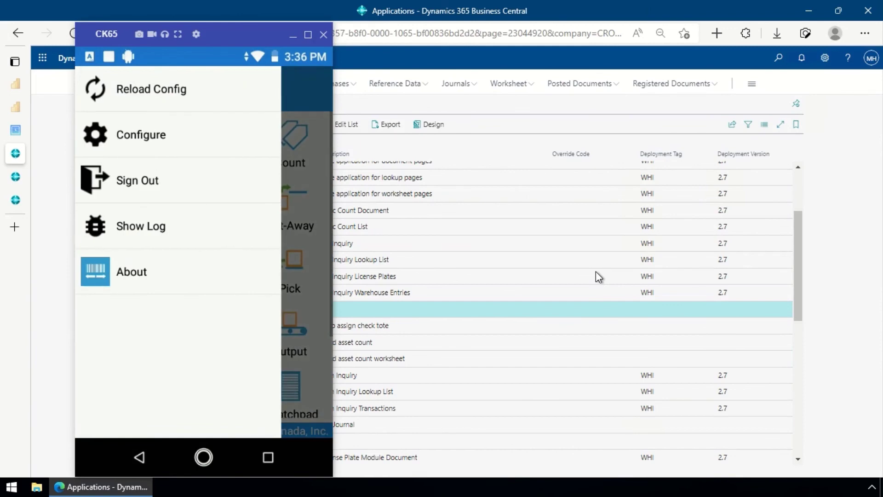
key(Return)
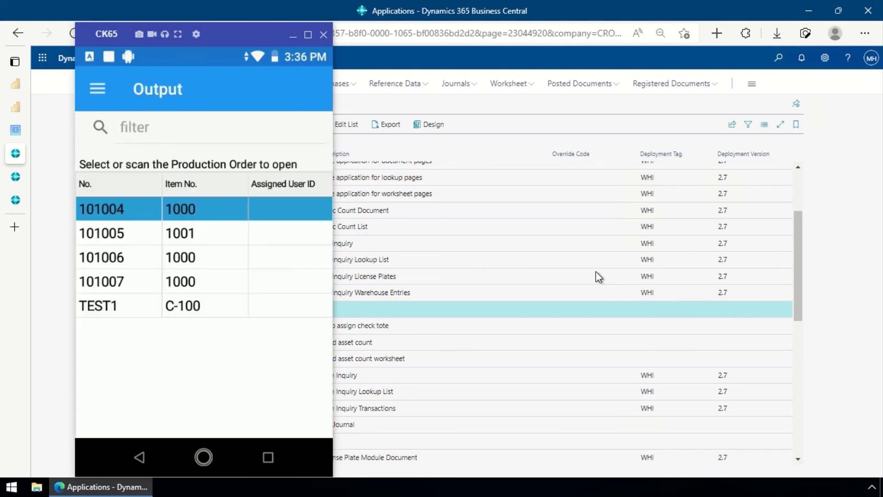
Open the last listed production order for item 1000 in Output and show its History
key(Down)
key(Down)
key(Down)
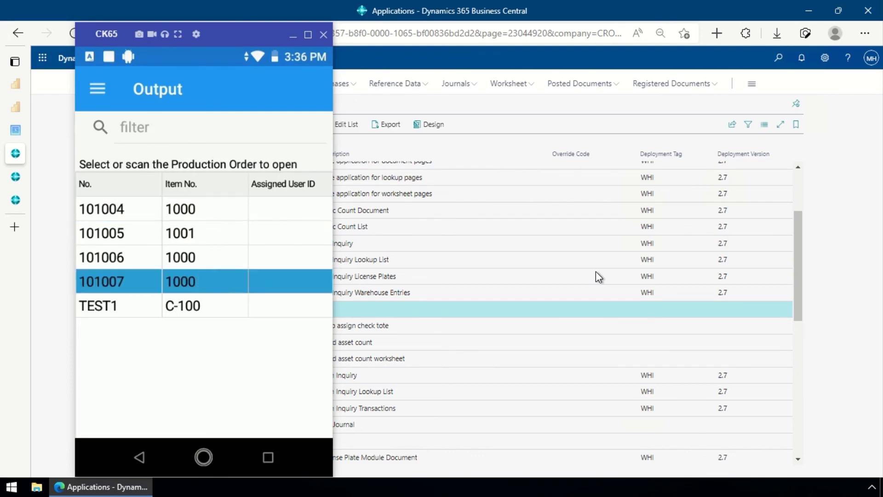
key(Return)
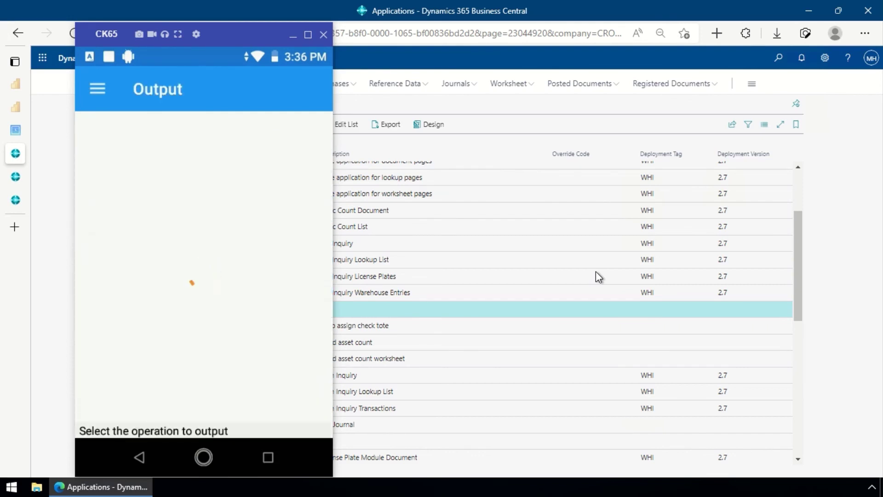
key(Return)
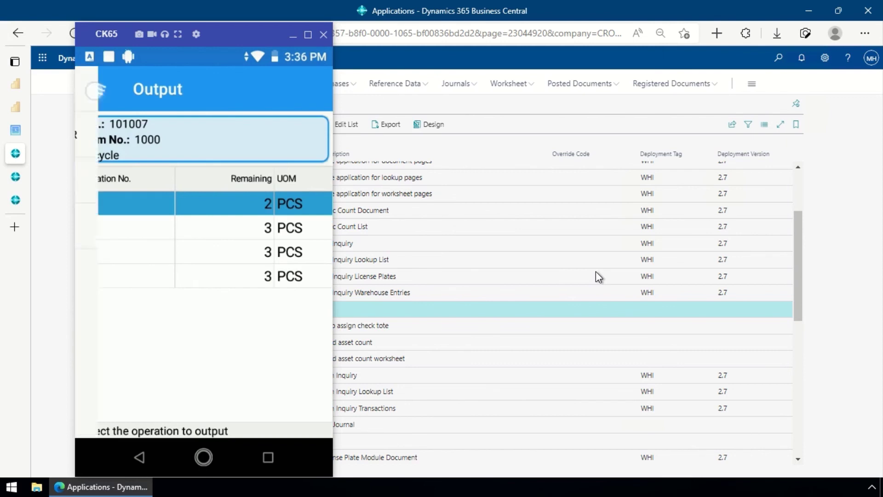
key(Return)
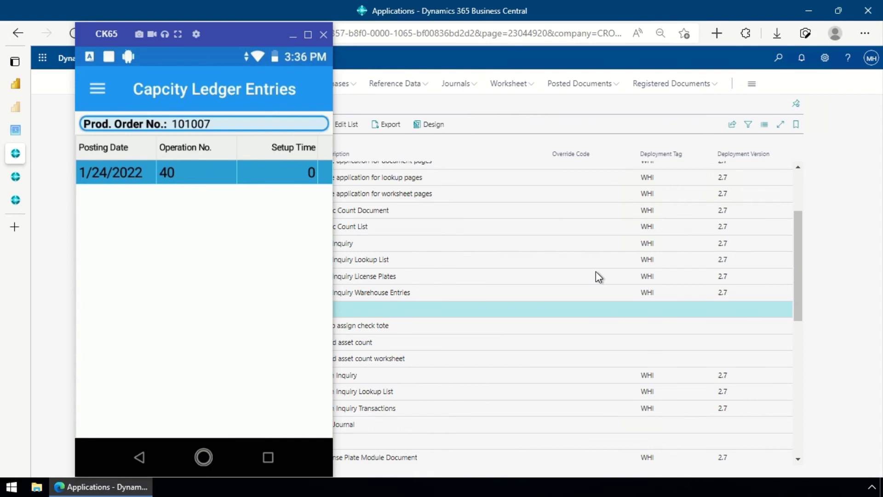
Go back to the production order's operations and reopen its capacity ledger entries through History
key(Escape)
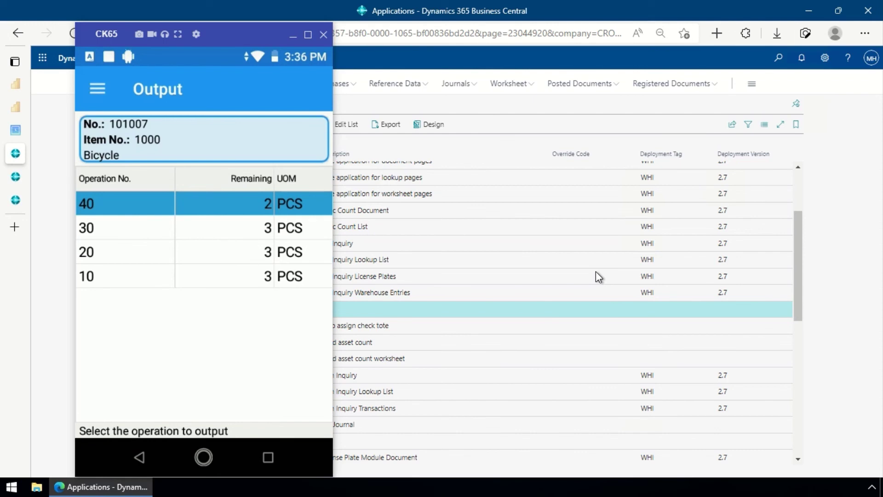
key(ctrl+m)
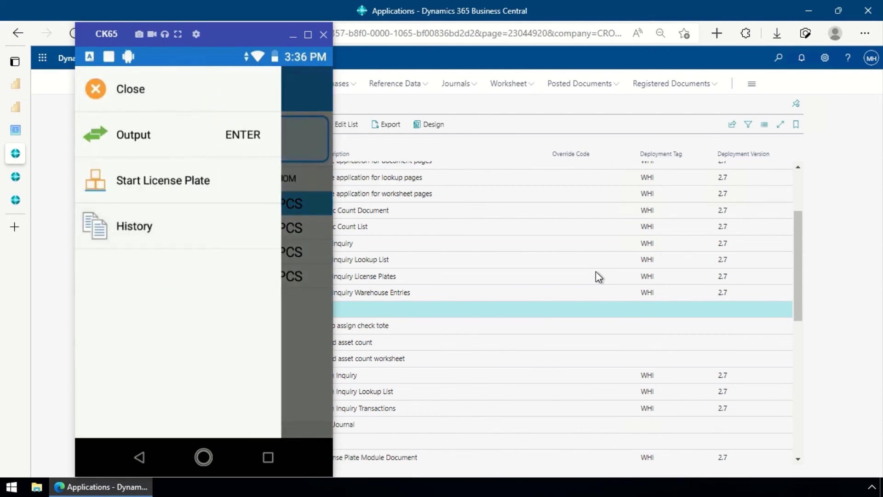
key(Return)
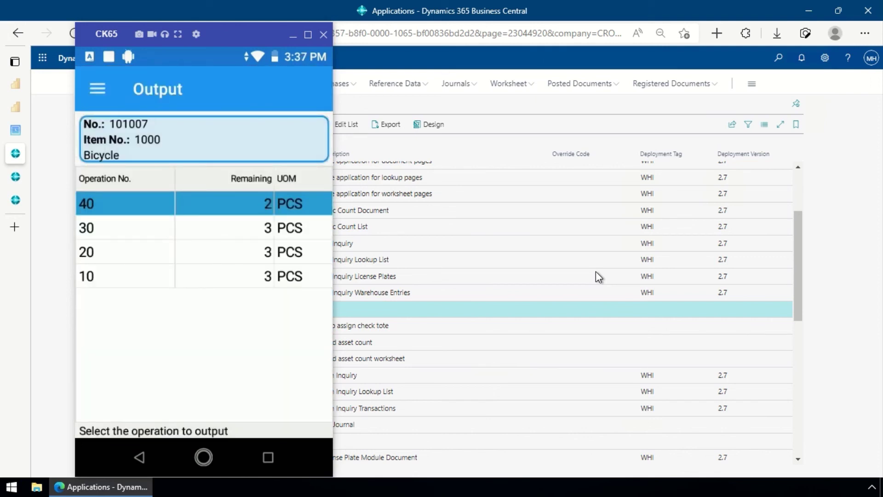
key(ctrl+m)
key(Up)
key(Return)
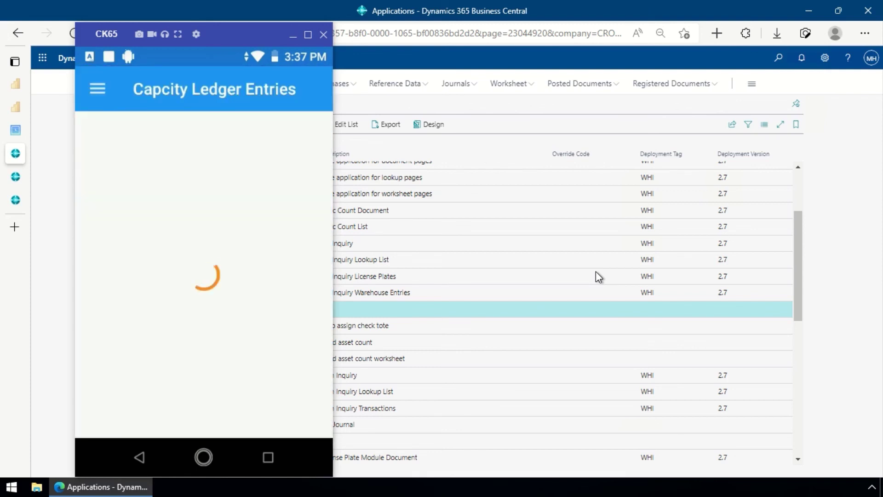